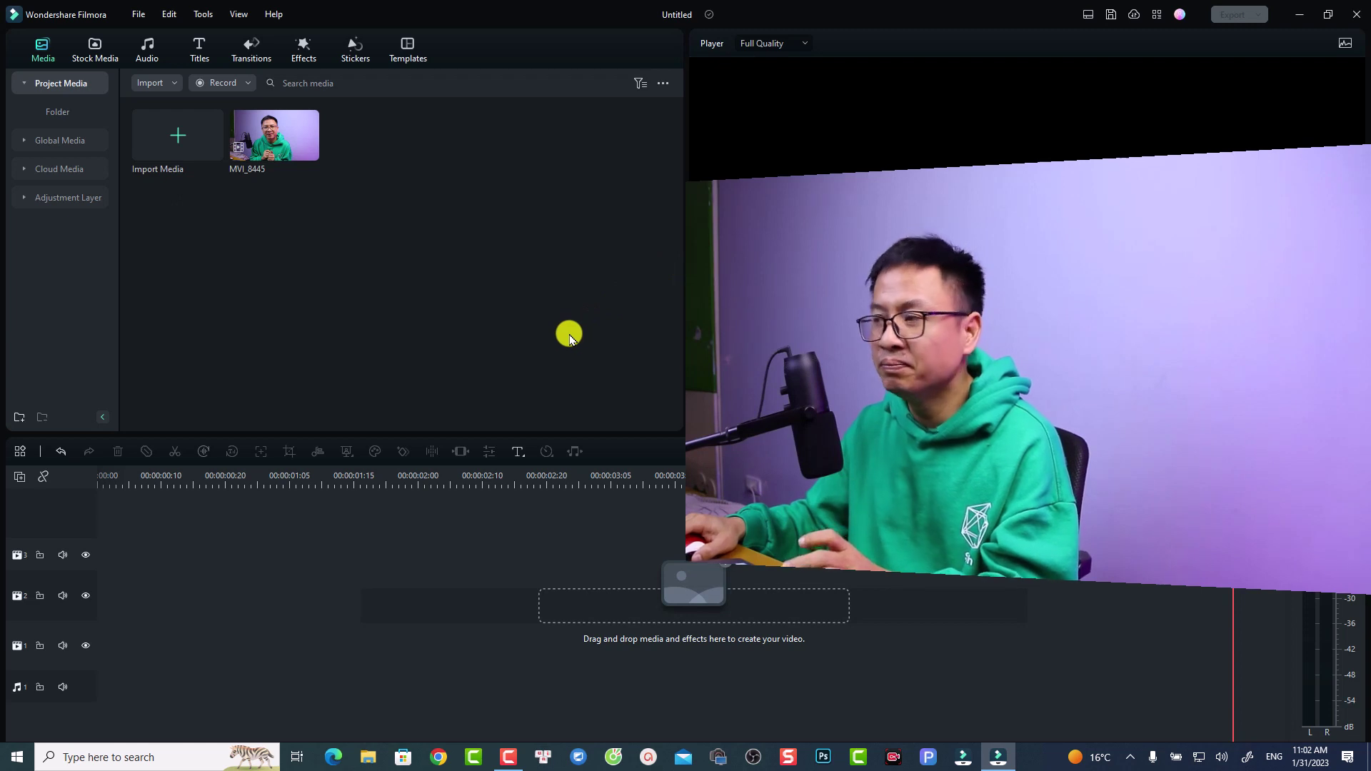
Step: Place the MVI_8445 clip at the start of the second video track and preview it full screen
{"action": "left_click", "coordinate": [299, 476]}
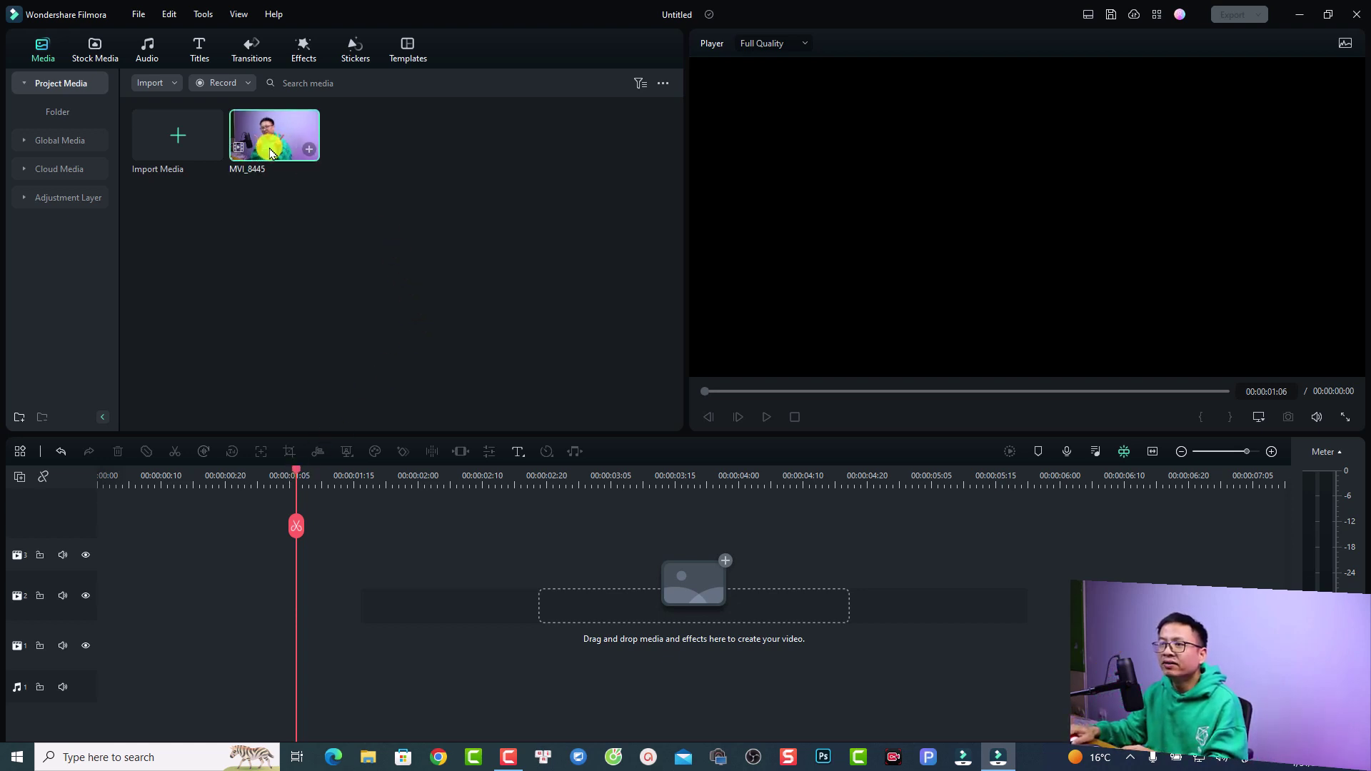
{"action": "left_click_drag", "start_coordinate": [270, 144], "coordinate": [103, 580]}
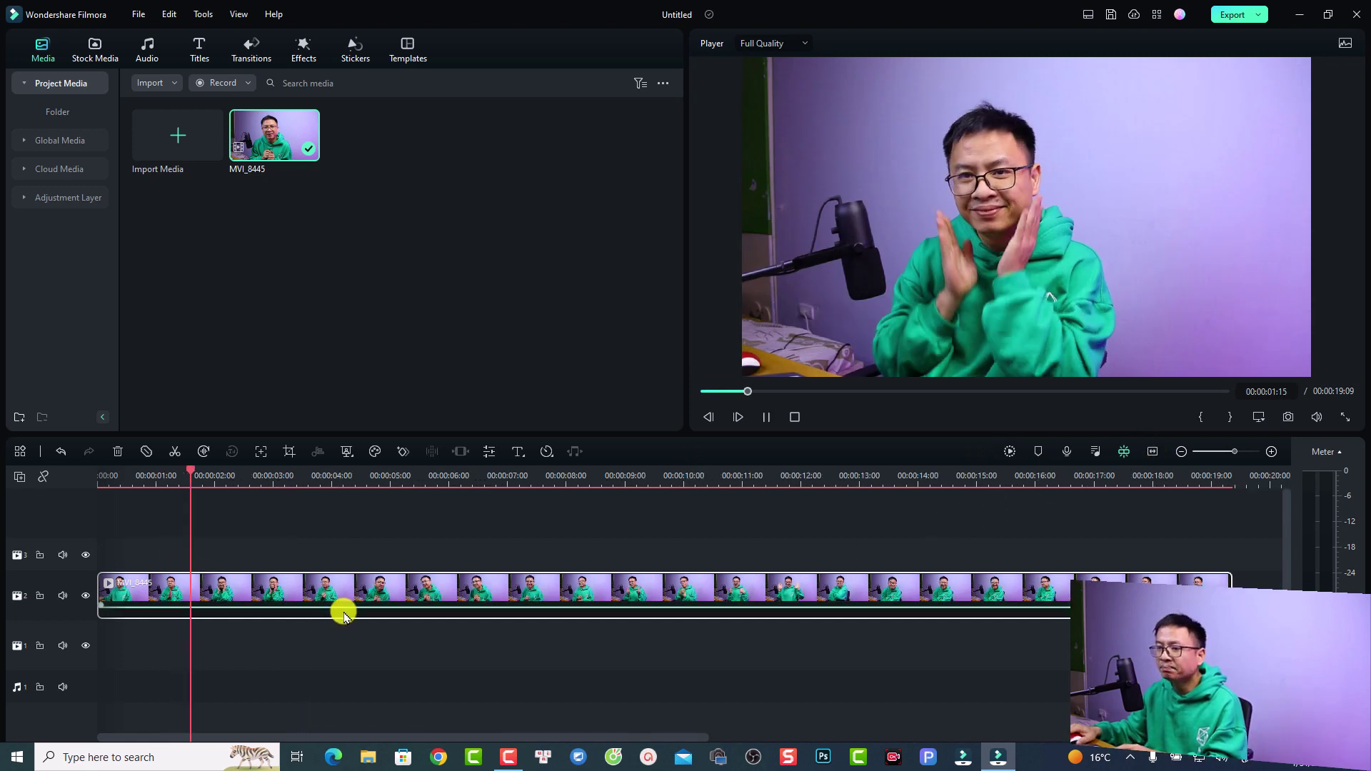
{"action": "key", "text": "space"}
{"action": "key", "text": "alt+Return"}
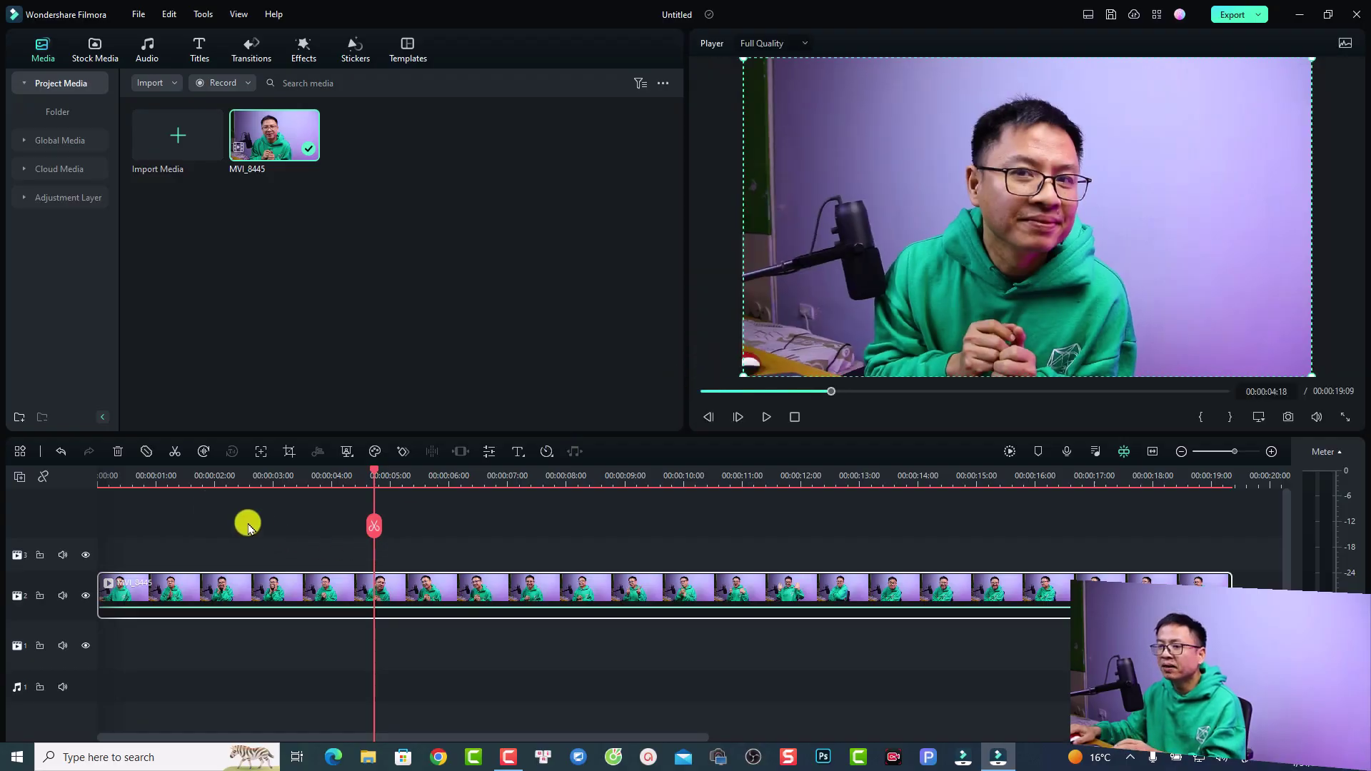
{"action": "left_click", "coordinate": [163, 478]}
{"action": "left_click", "coordinate": [232, 589]}
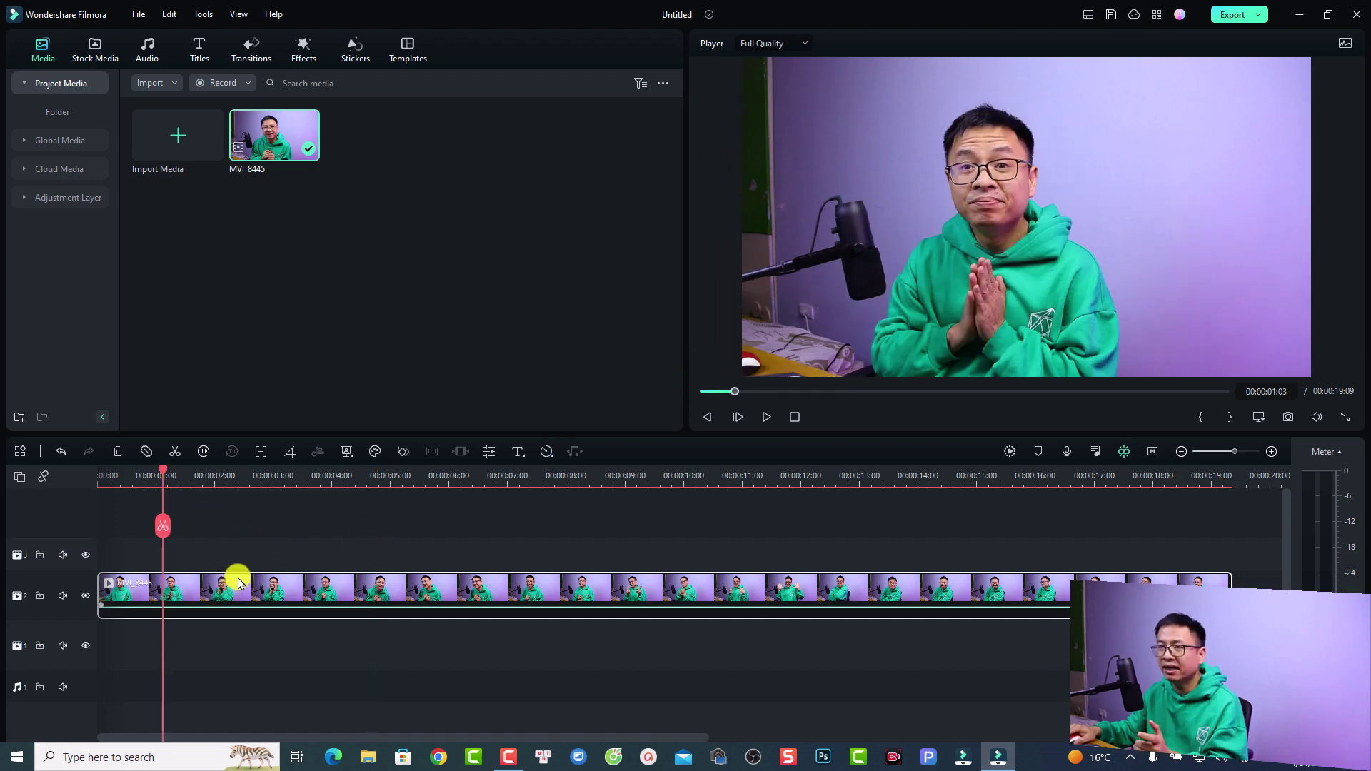
Step: Search the video effects library for "beautify"
{"action": "left_click", "coordinate": [300, 50]}
{"action": "left_click", "coordinate": [47, 140]}
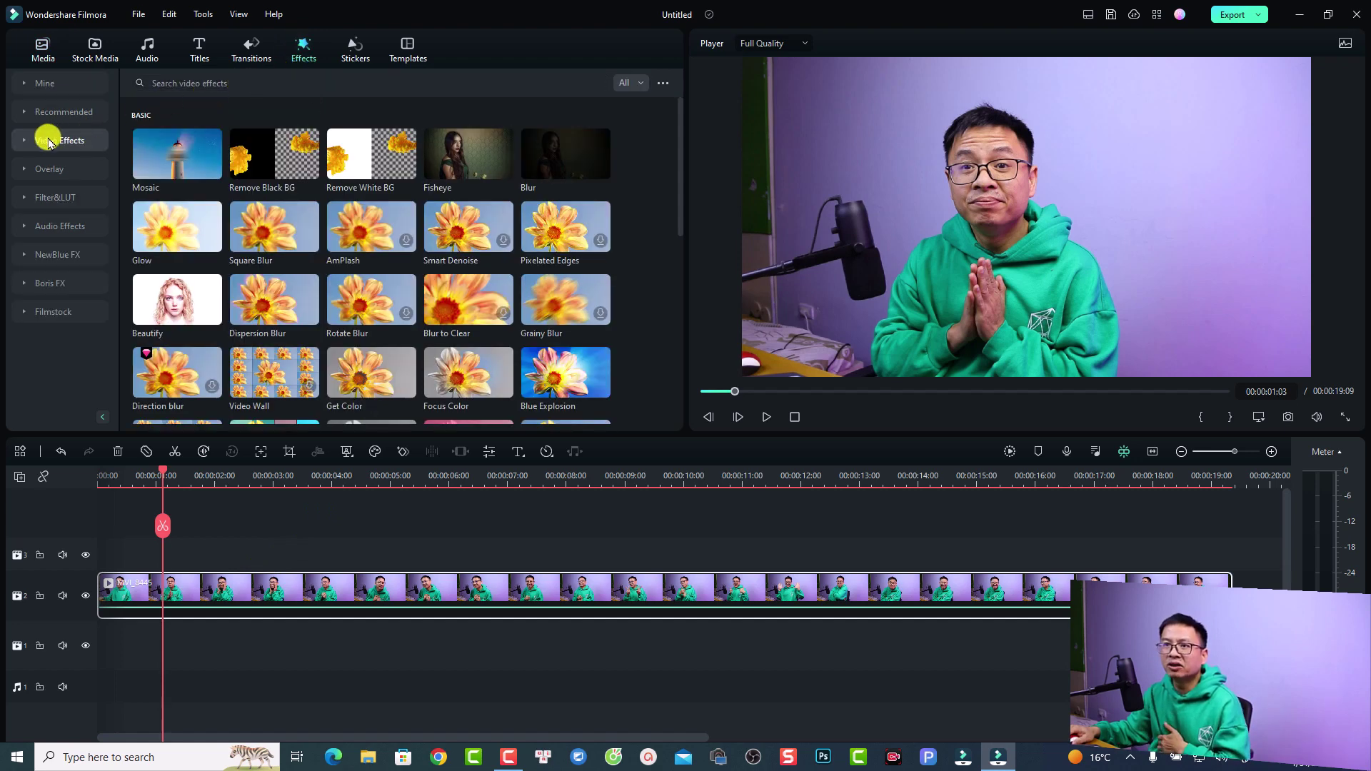
{"action": "left_click", "coordinate": [55, 146]}
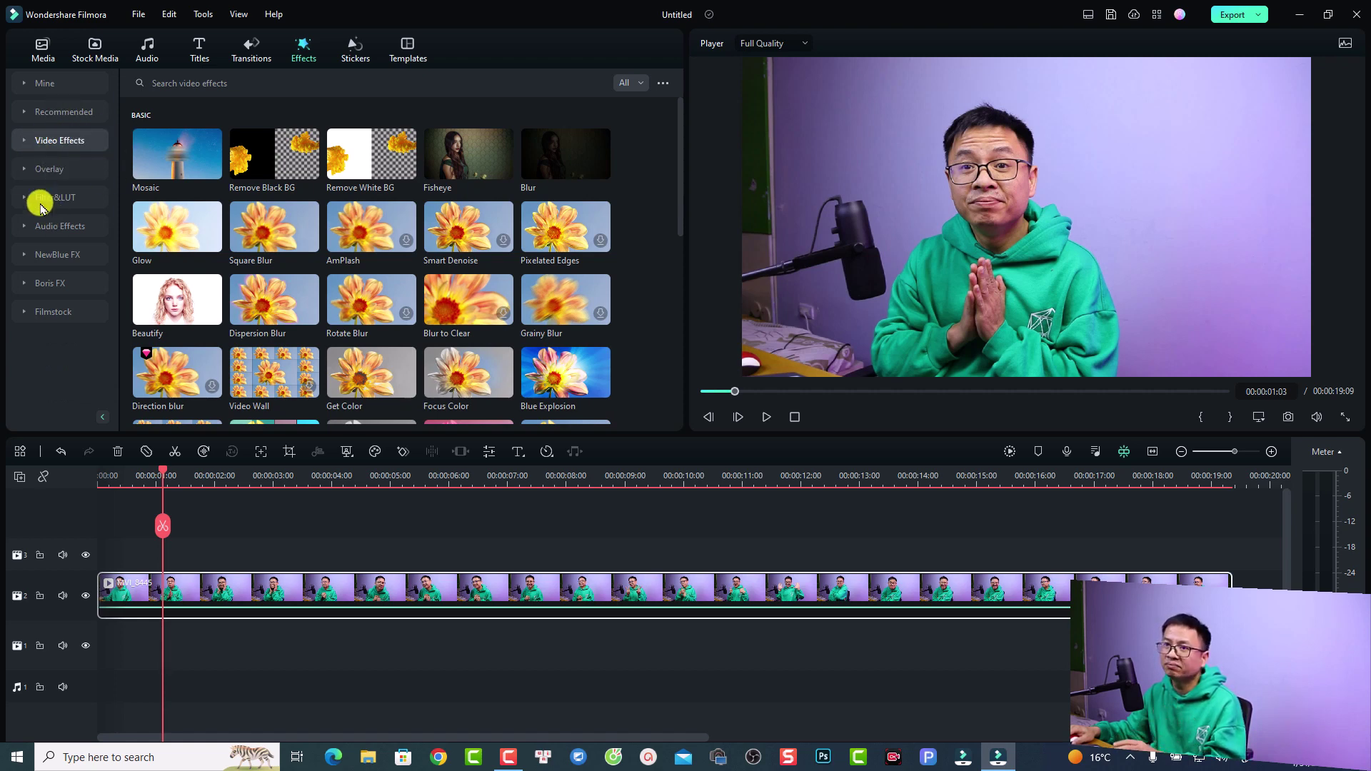
{"action": "left_click", "coordinate": [182, 83]}
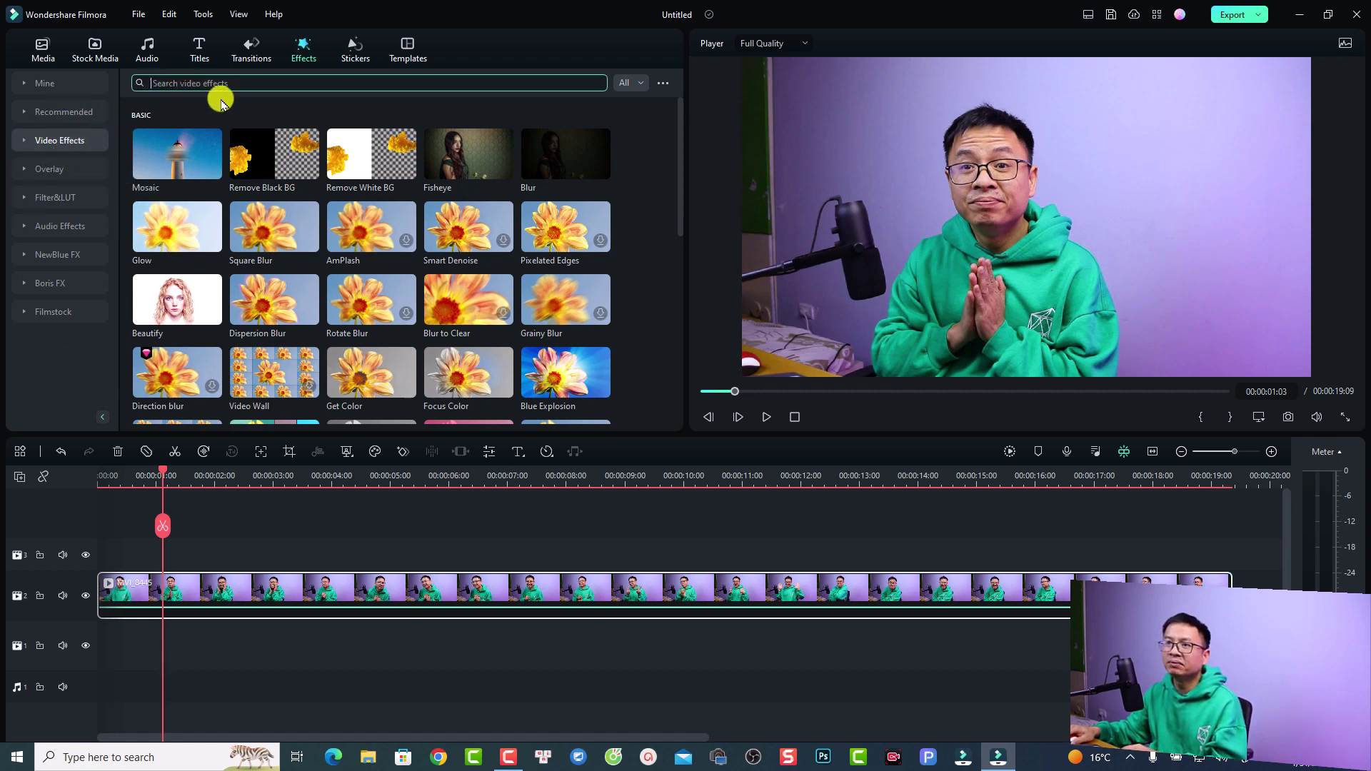
{"action": "type", "text": "beau"}
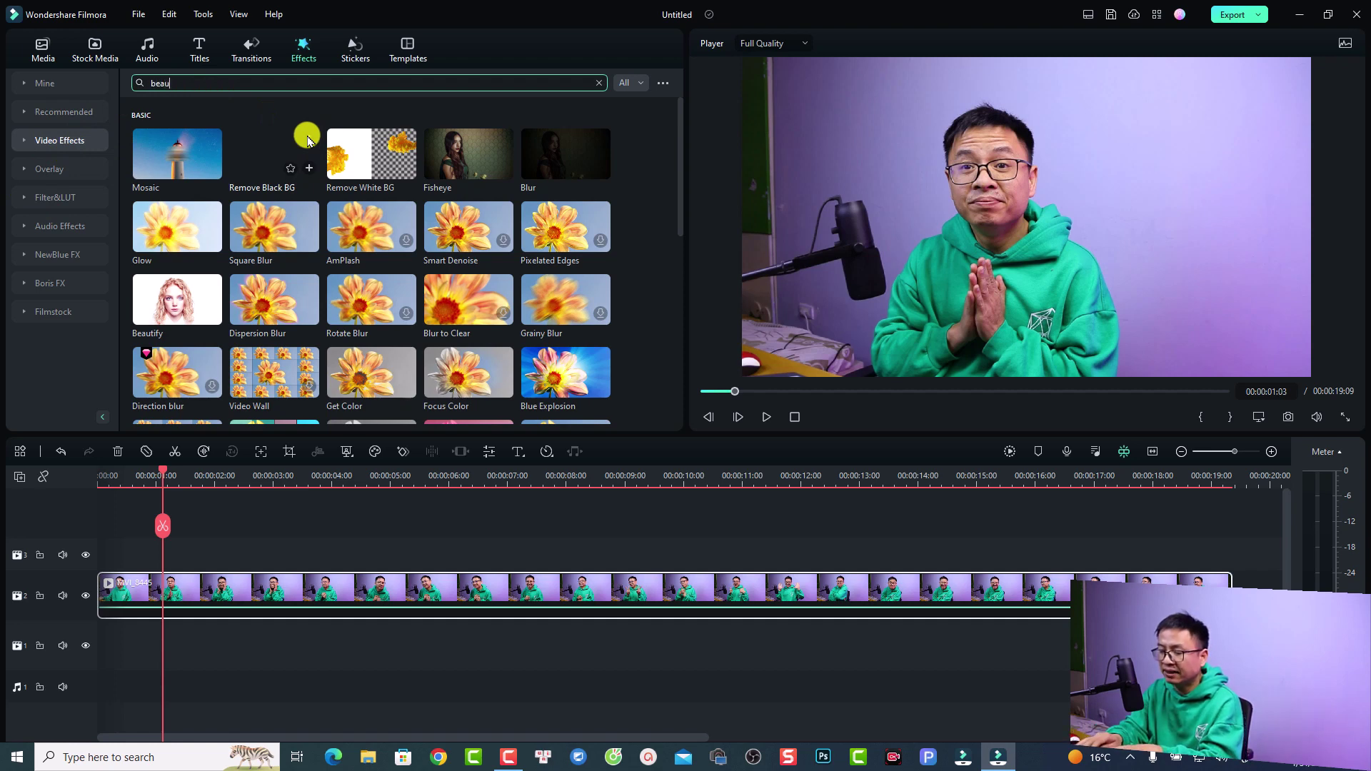
{"action": "type", "text": "tify"}
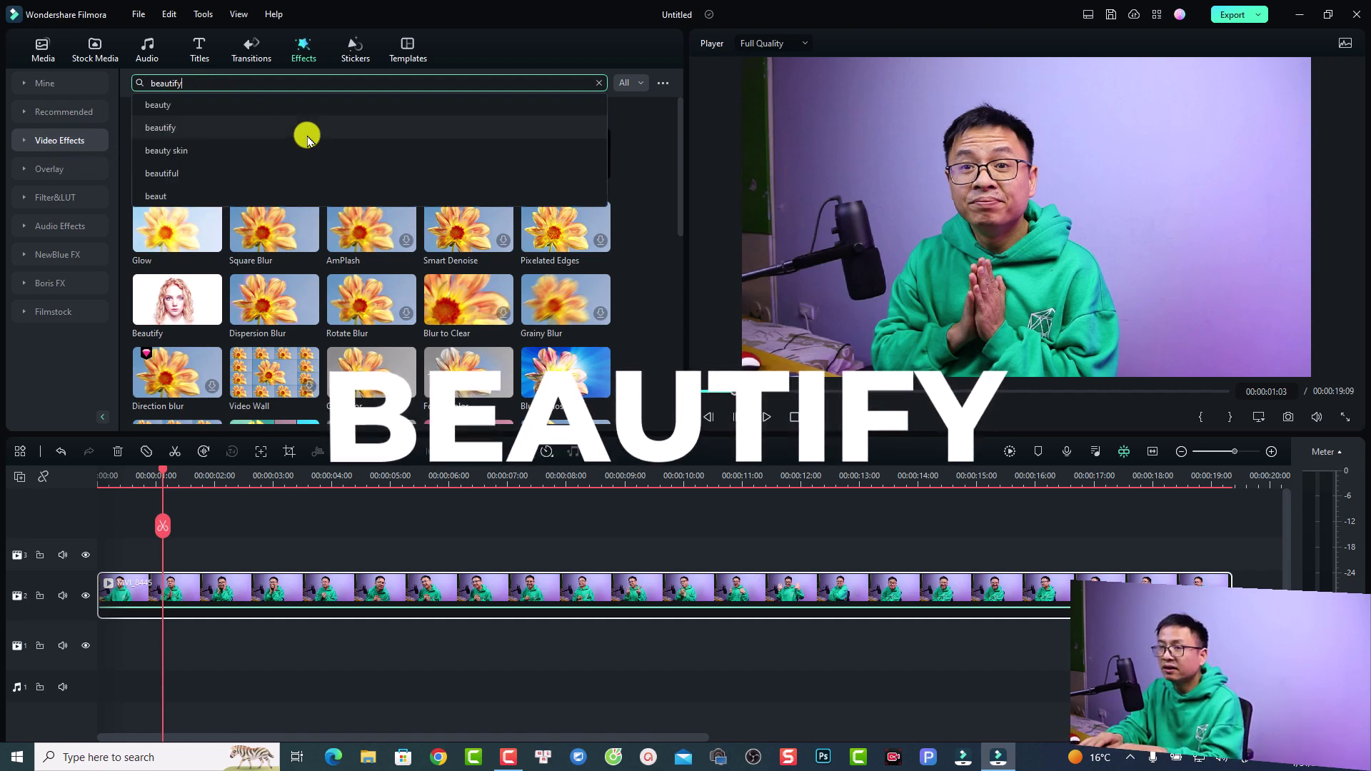
{"action": "left_click", "coordinate": [307, 139]}
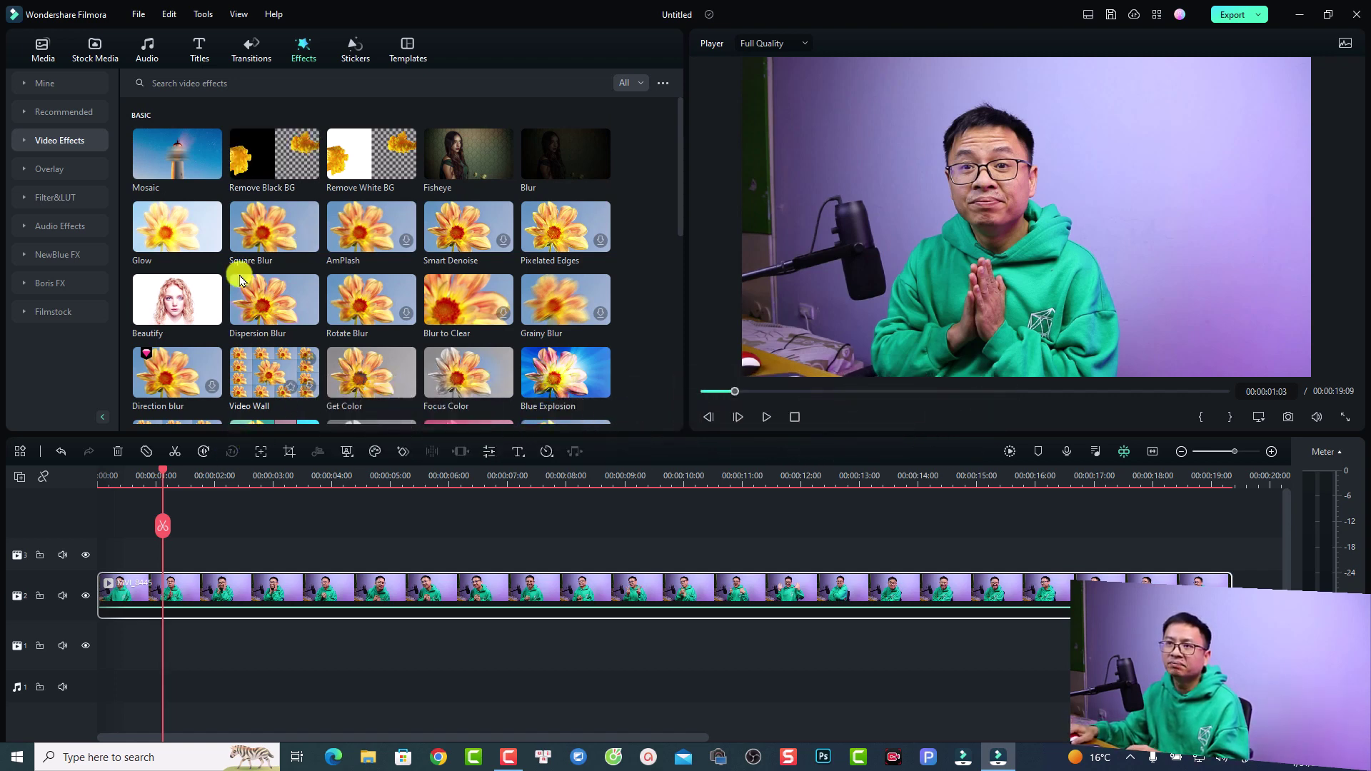
{"action": "mouse_move", "coordinate": [261, 317]}
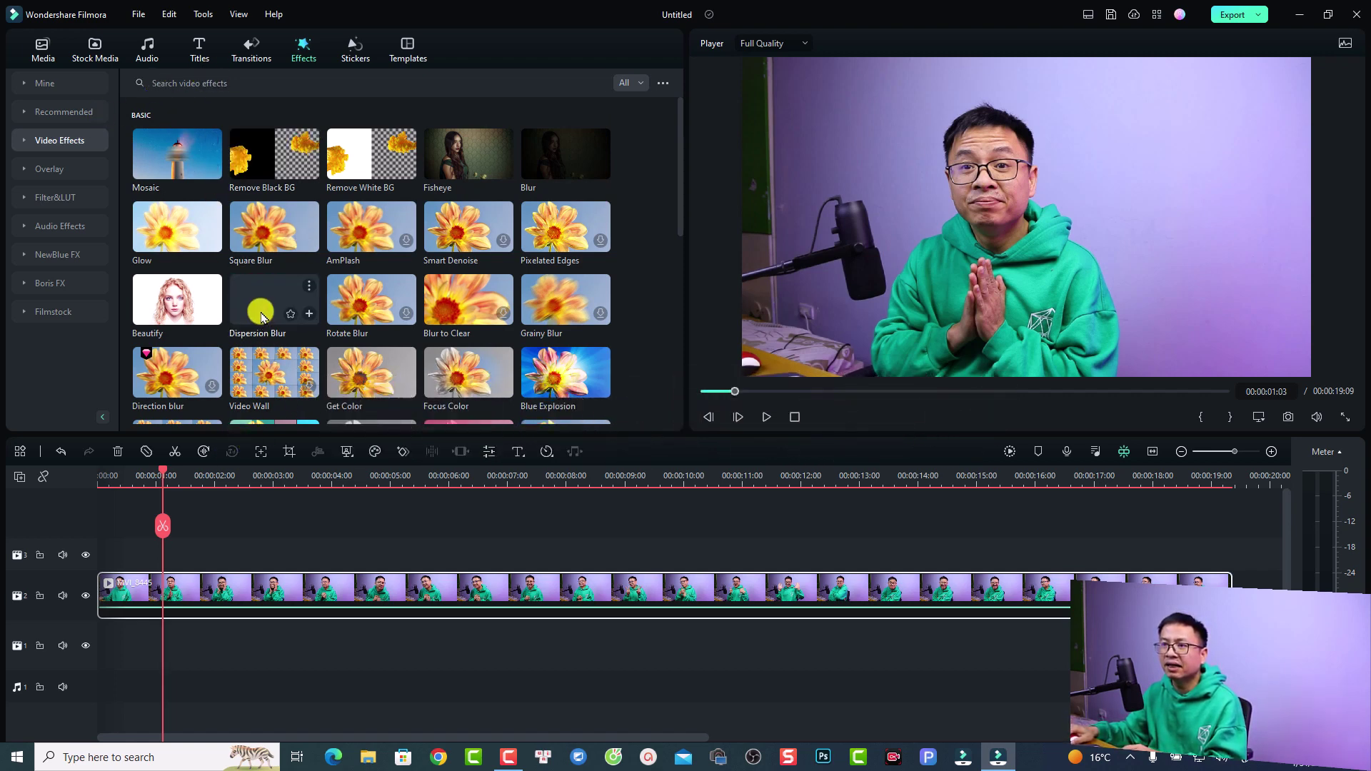
{"action": "left_click", "coordinate": [230, 77]}
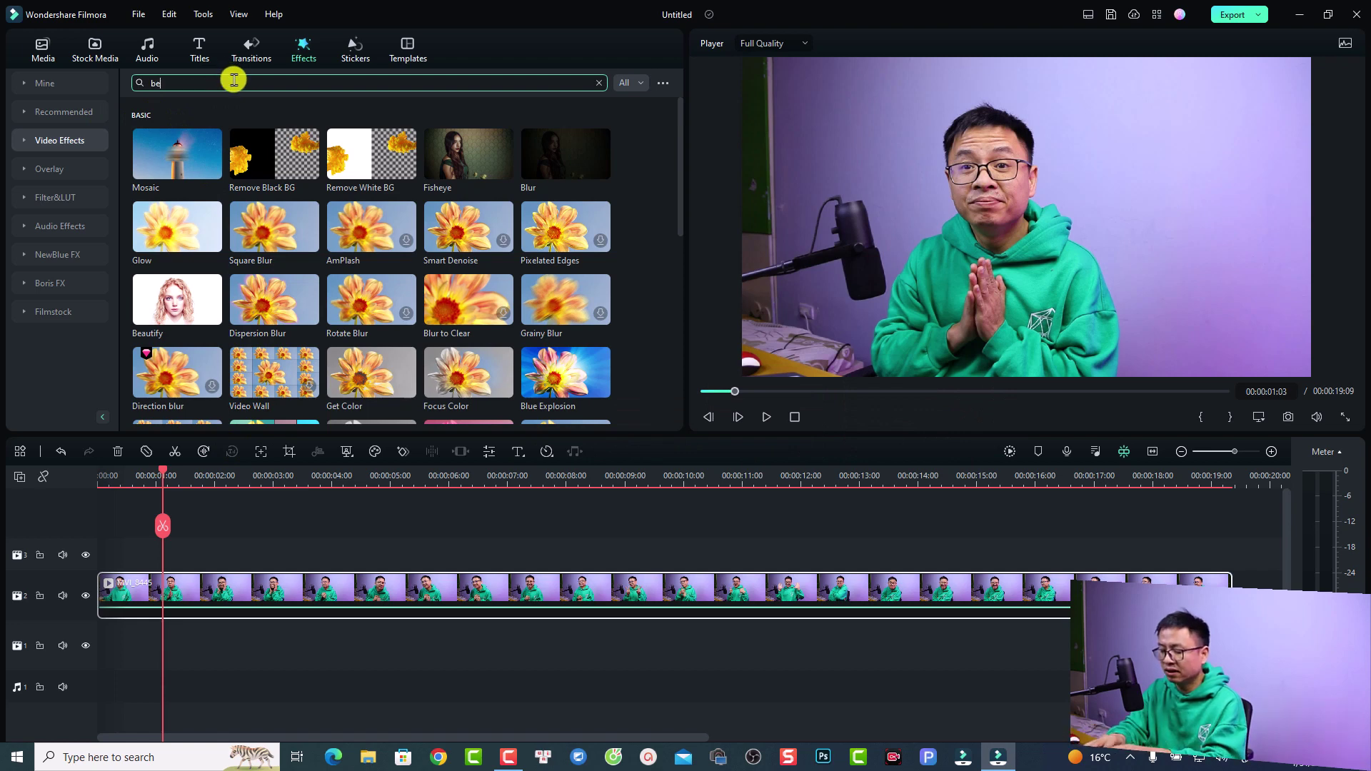
{"action": "type", "text": "beautify"}
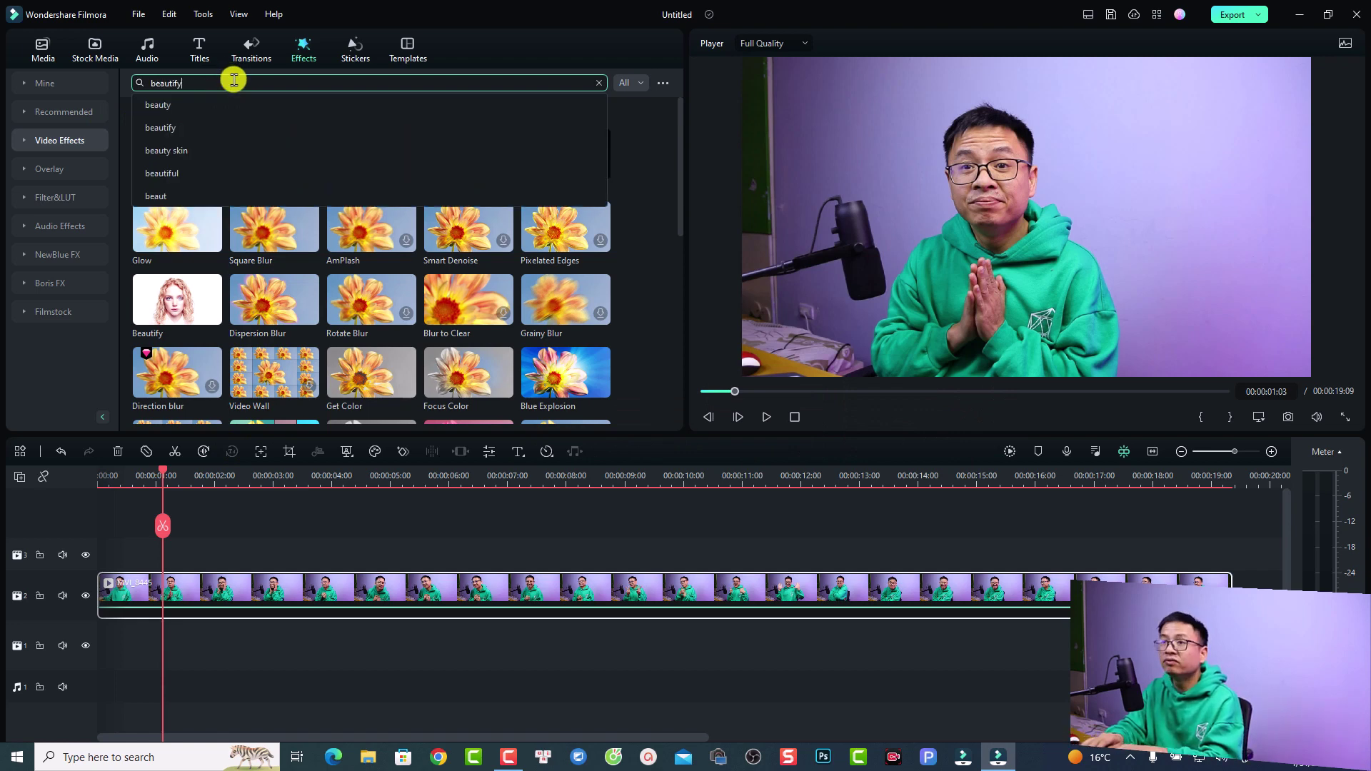
{"action": "key", "text": "Return"}
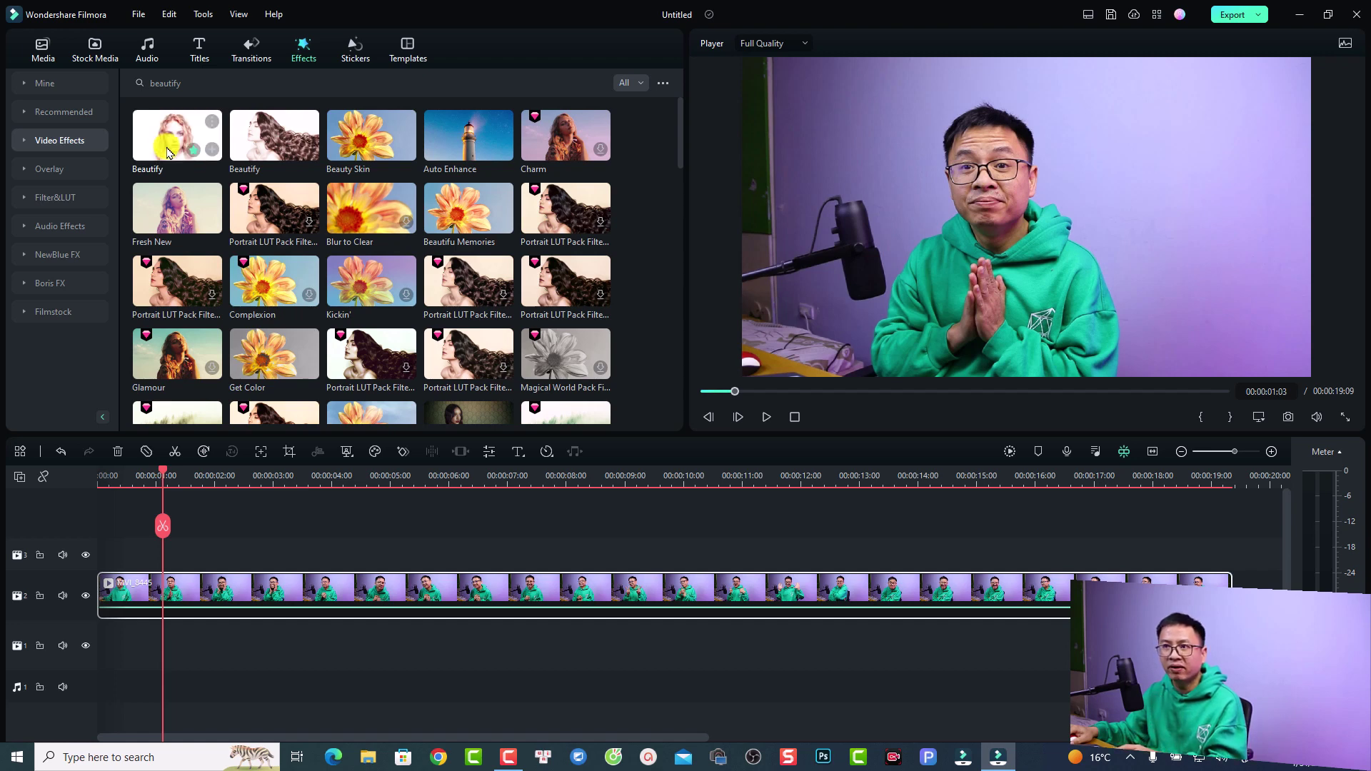
Step: Apply the Beauty Skin effect to the clip and sample its color from the skin on the face
{"action": "left_click_drag", "start_coordinate": [360, 157], "coordinate": [192, 595]}
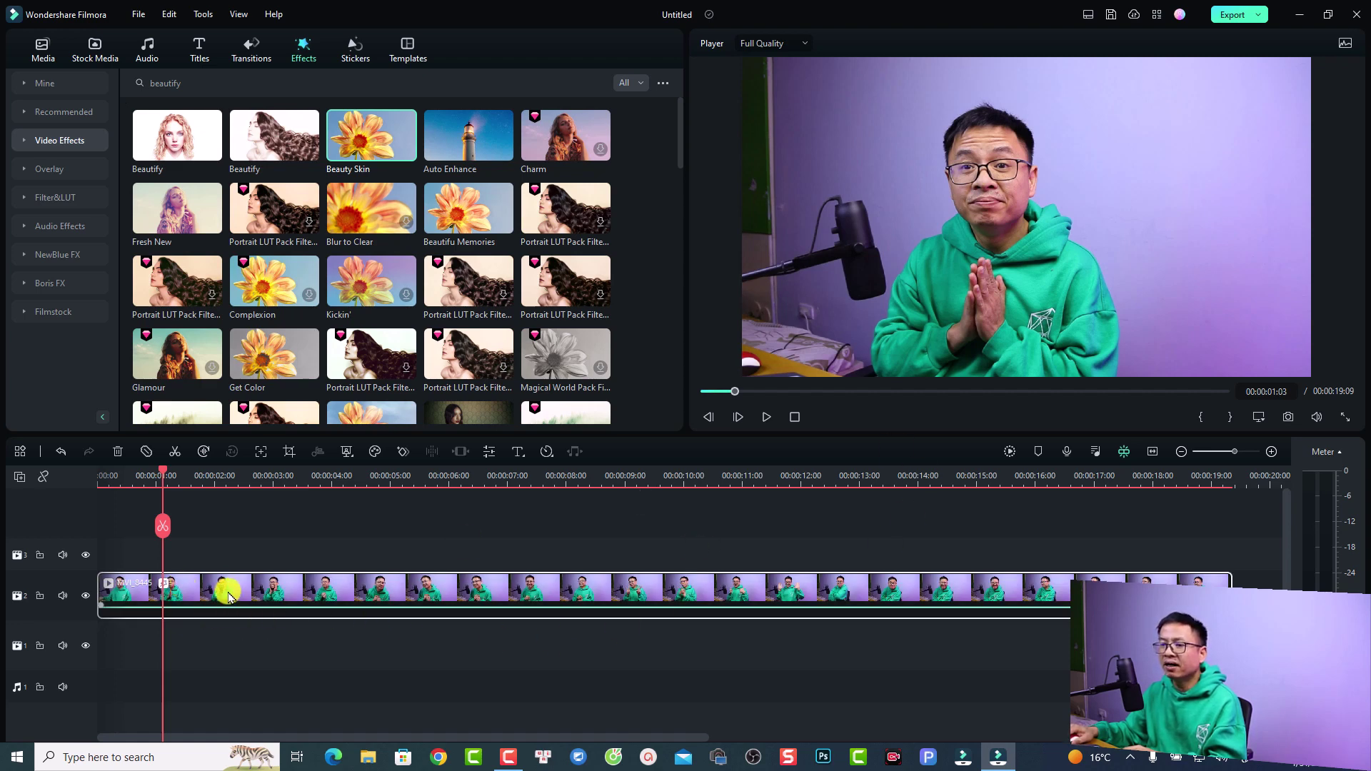
{"action": "double_click", "coordinate": [228, 596]}
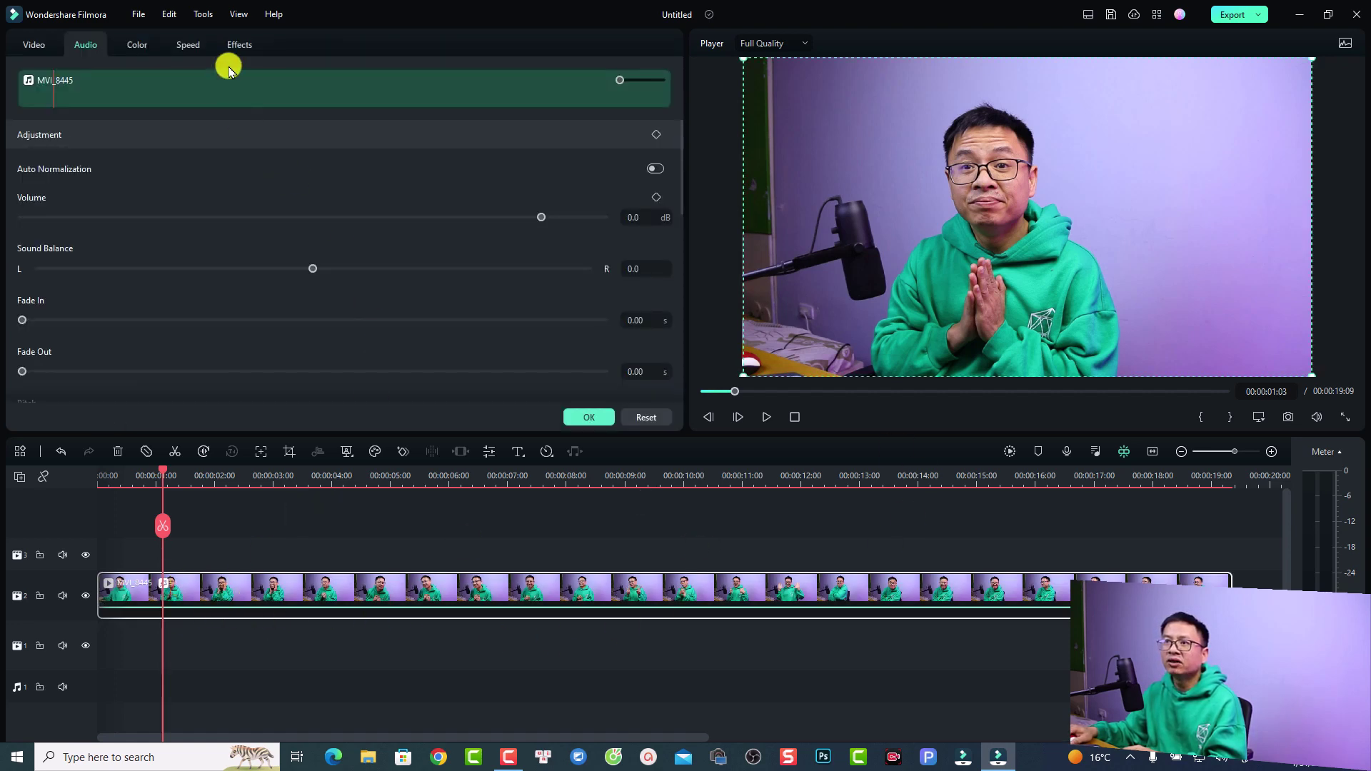
{"action": "left_click", "coordinate": [240, 45]}
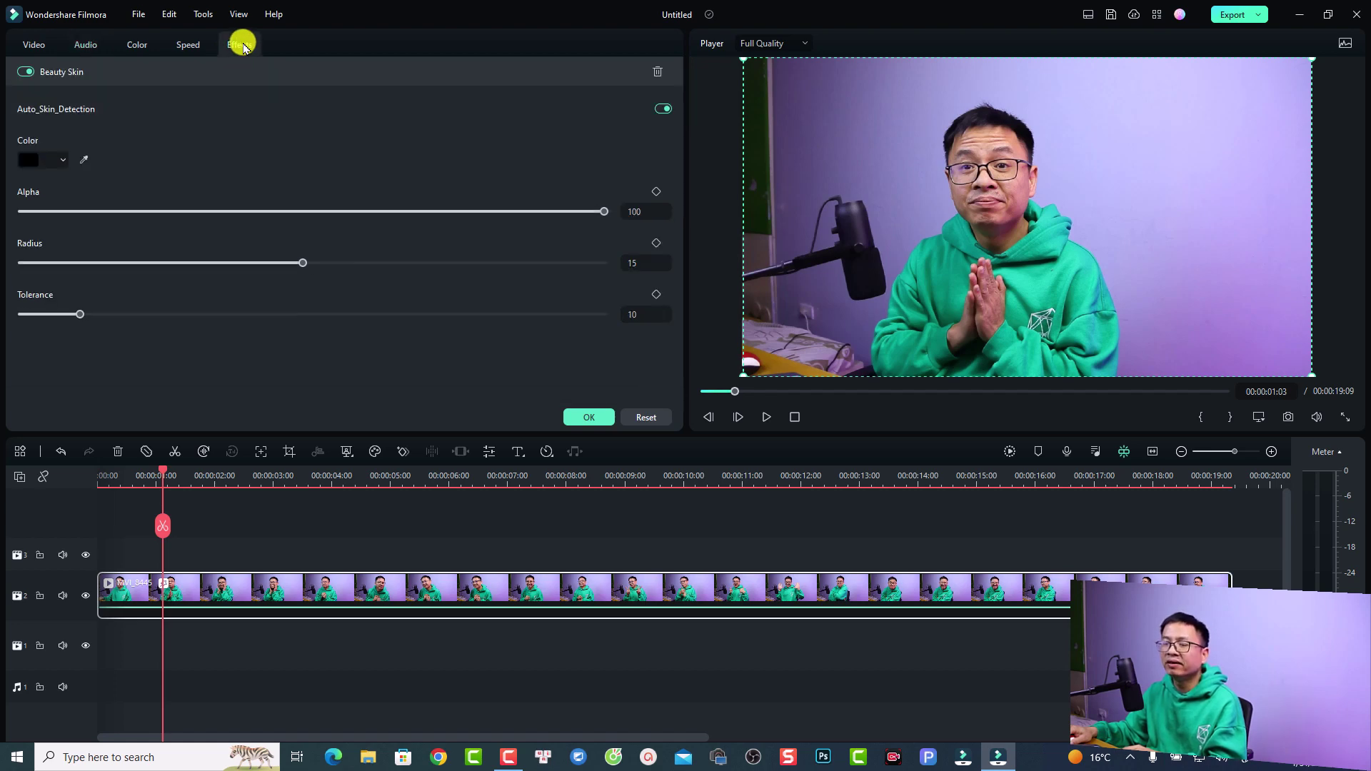
{"action": "left_click", "coordinate": [84, 160]}
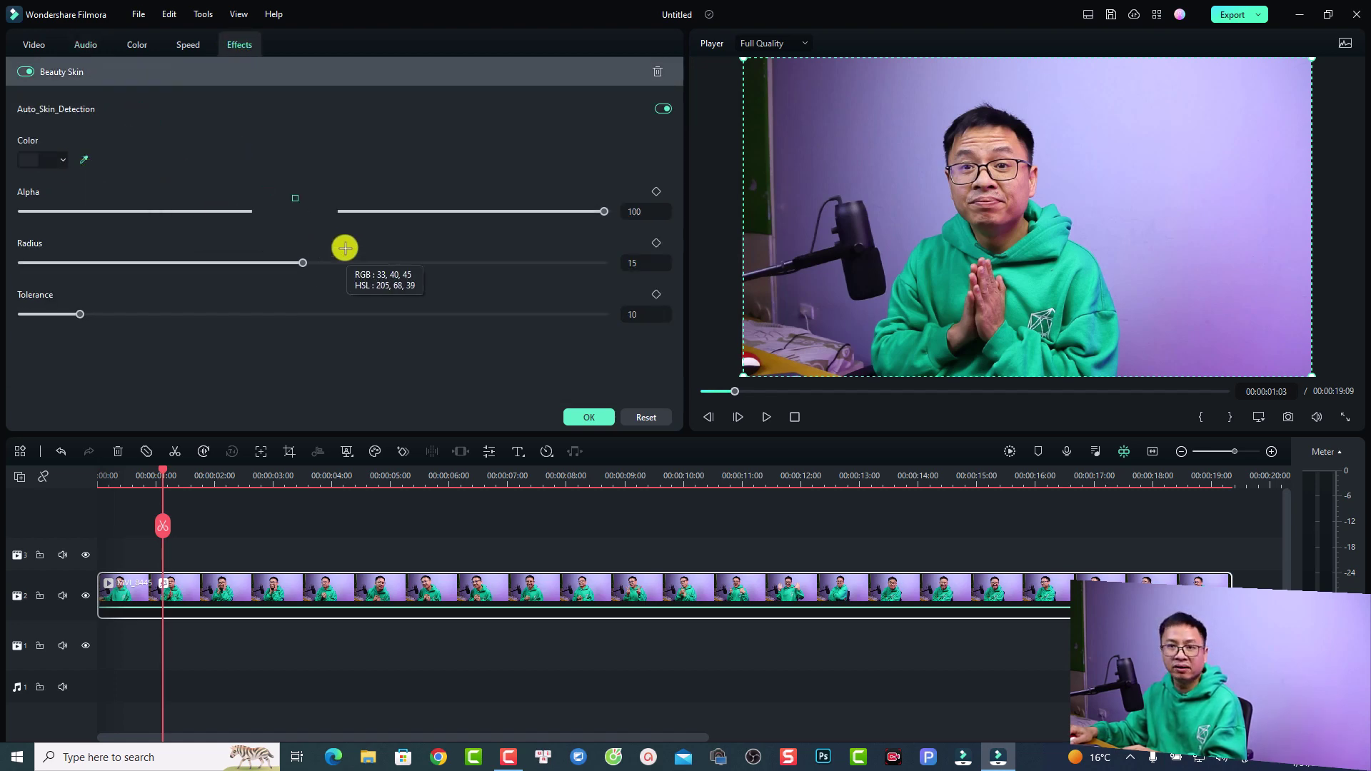
{"action": "left_click", "coordinate": [1014, 195]}
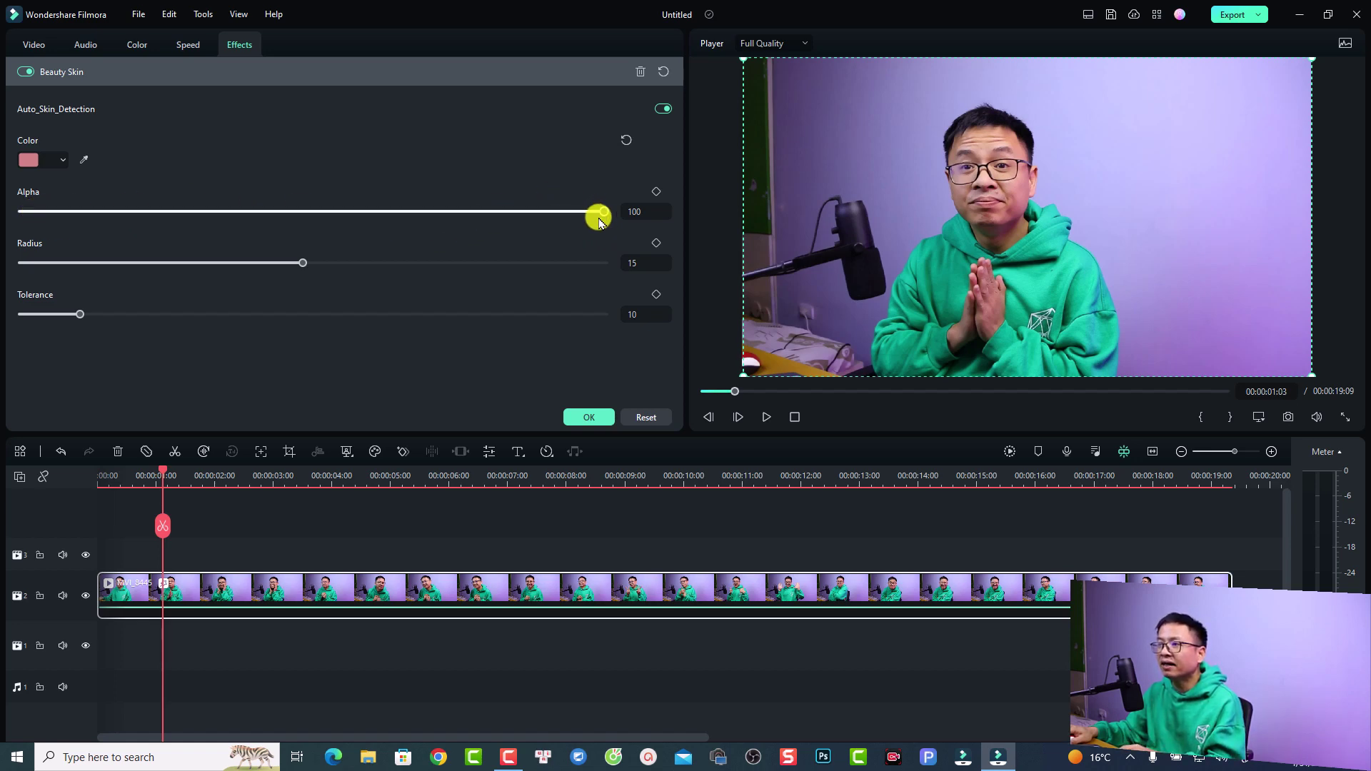
Step: Set the Beauty Skin effect's Alpha to 40 and preview the clip full screen
{"action": "left_click_drag", "start_coordinate": [600, 214], "coordinate": [255, 212]}
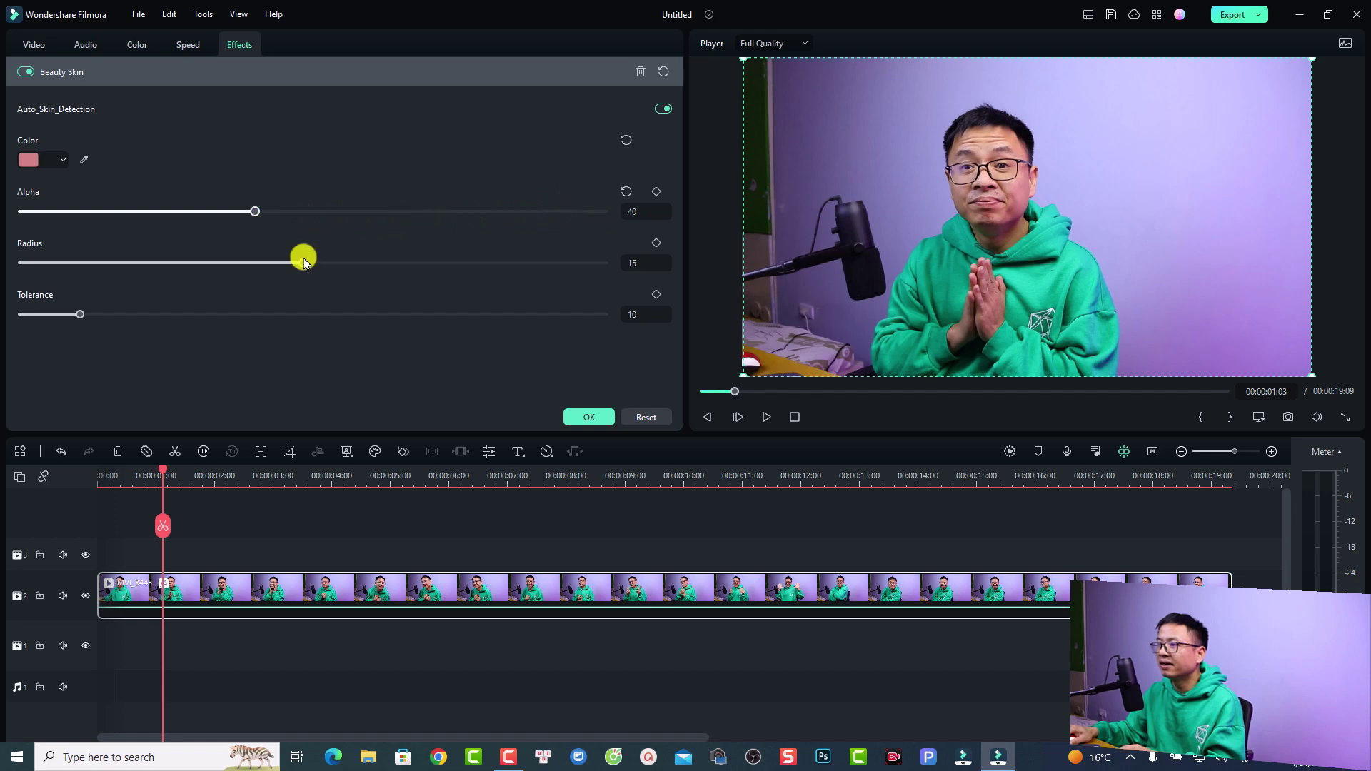
{"action": "key", "text": "alt+Return"}
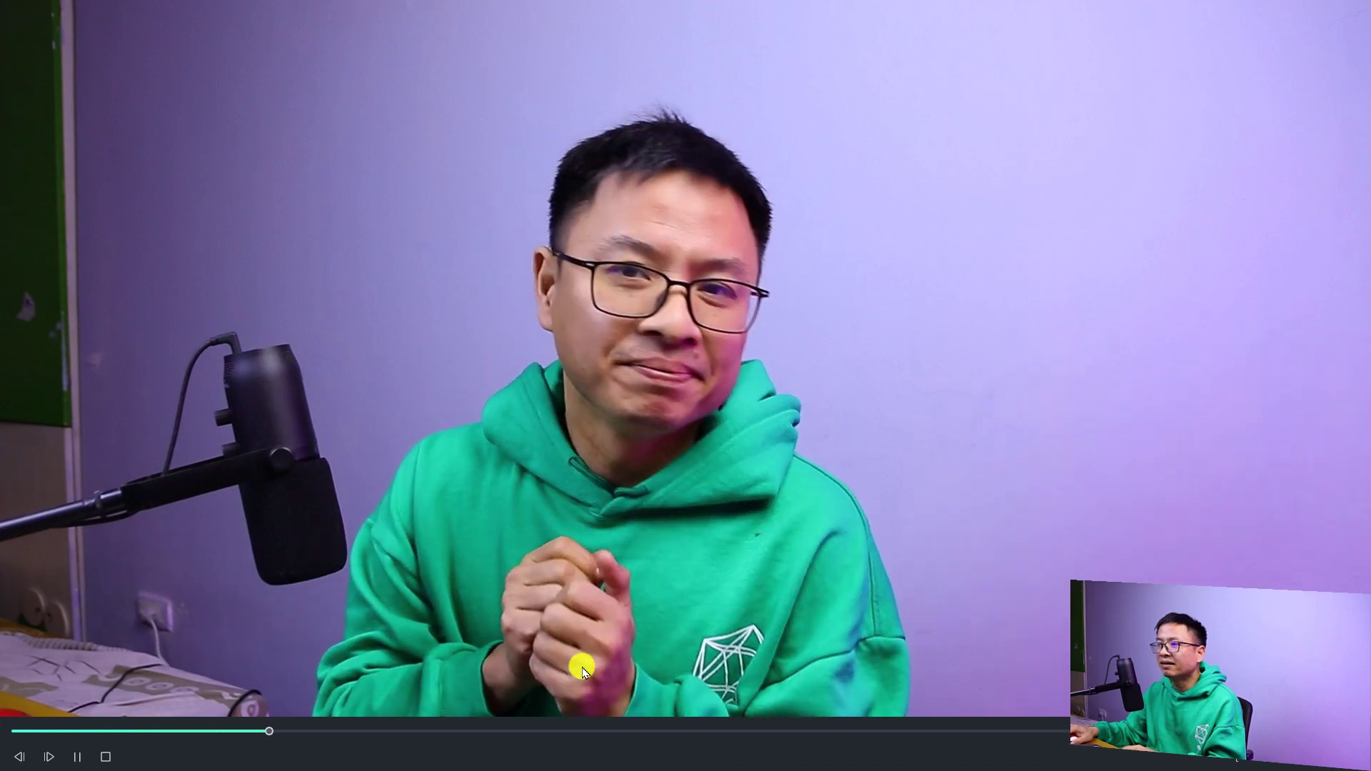
{"action": "key", "text": "space"}
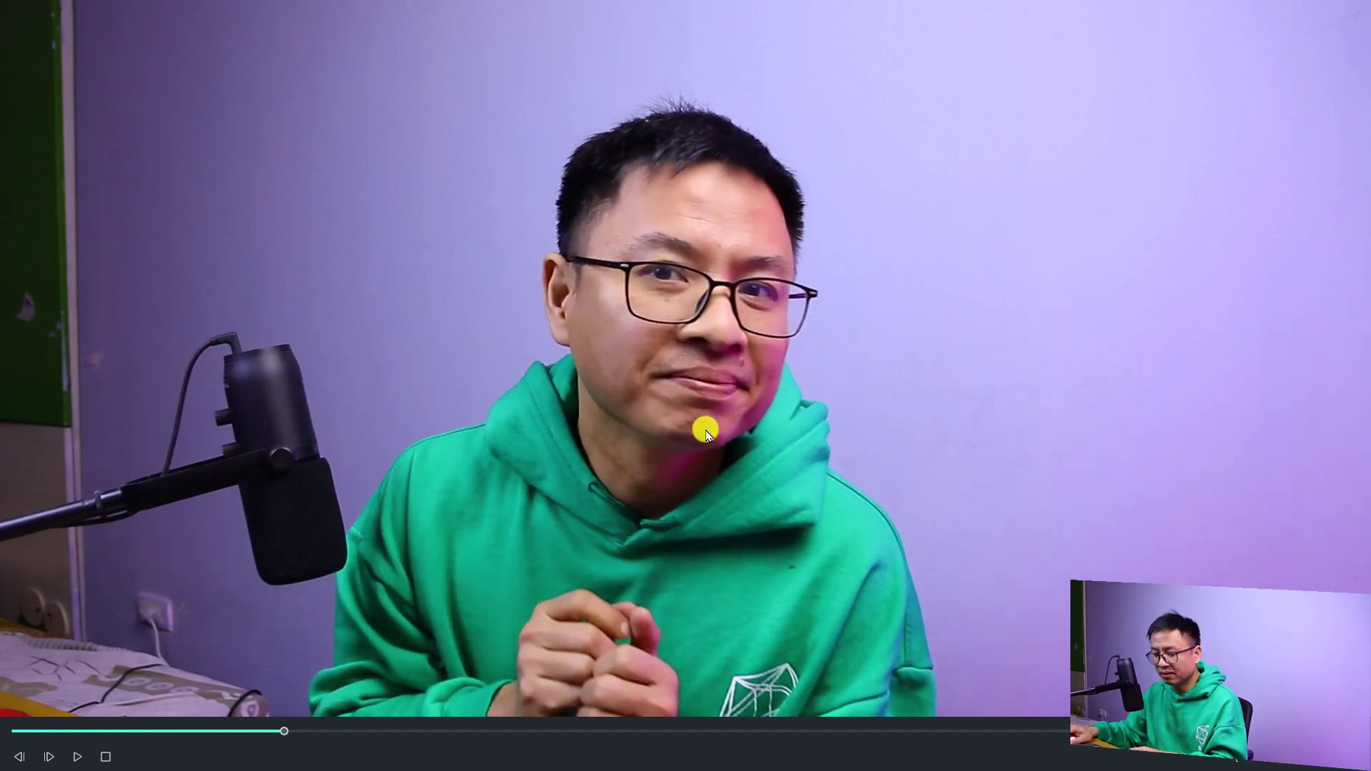
{"action": "key", "text": "Escape"}
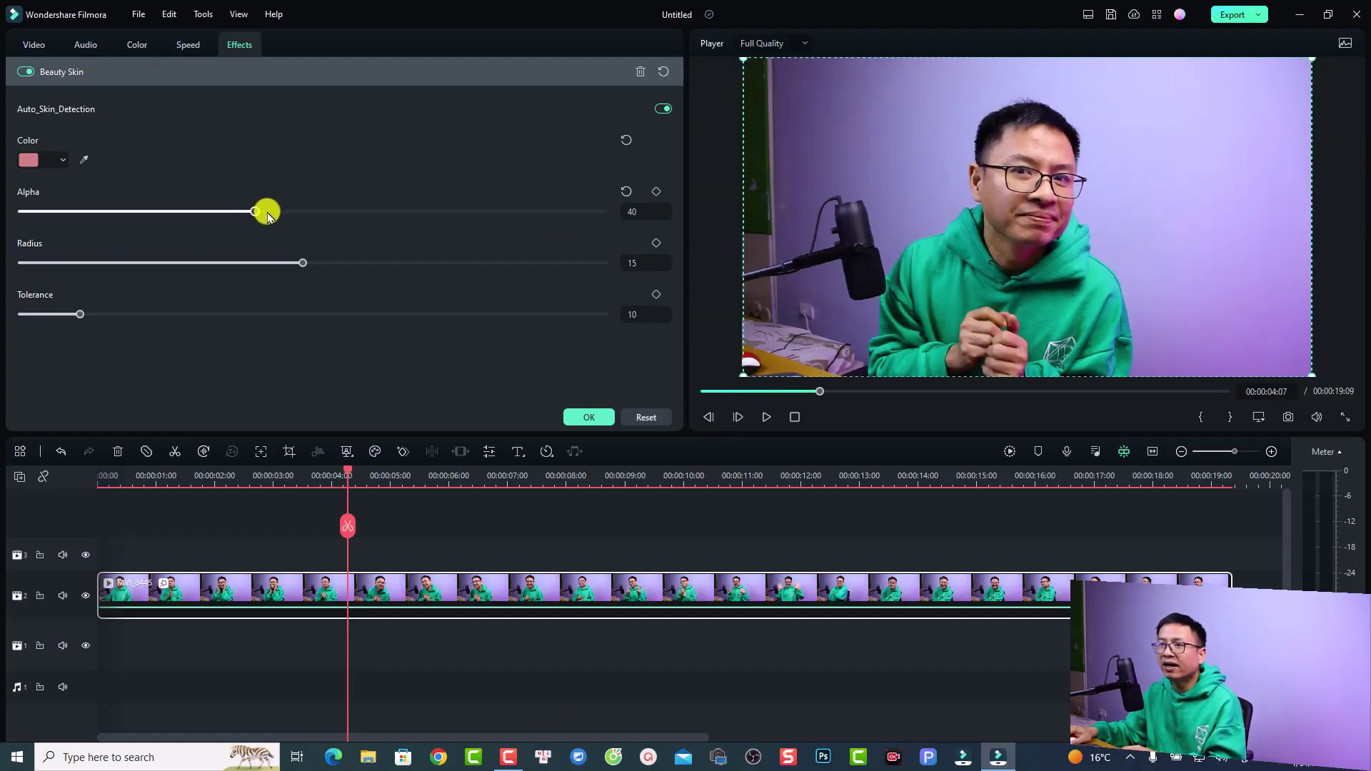
Step: Raise the Beauty Skin effect's Alpha to 62 and preview the clip full screen
{"action": "left_click_drag", "start_coordinate": [268, 217], "coordinate": [384, 214]}
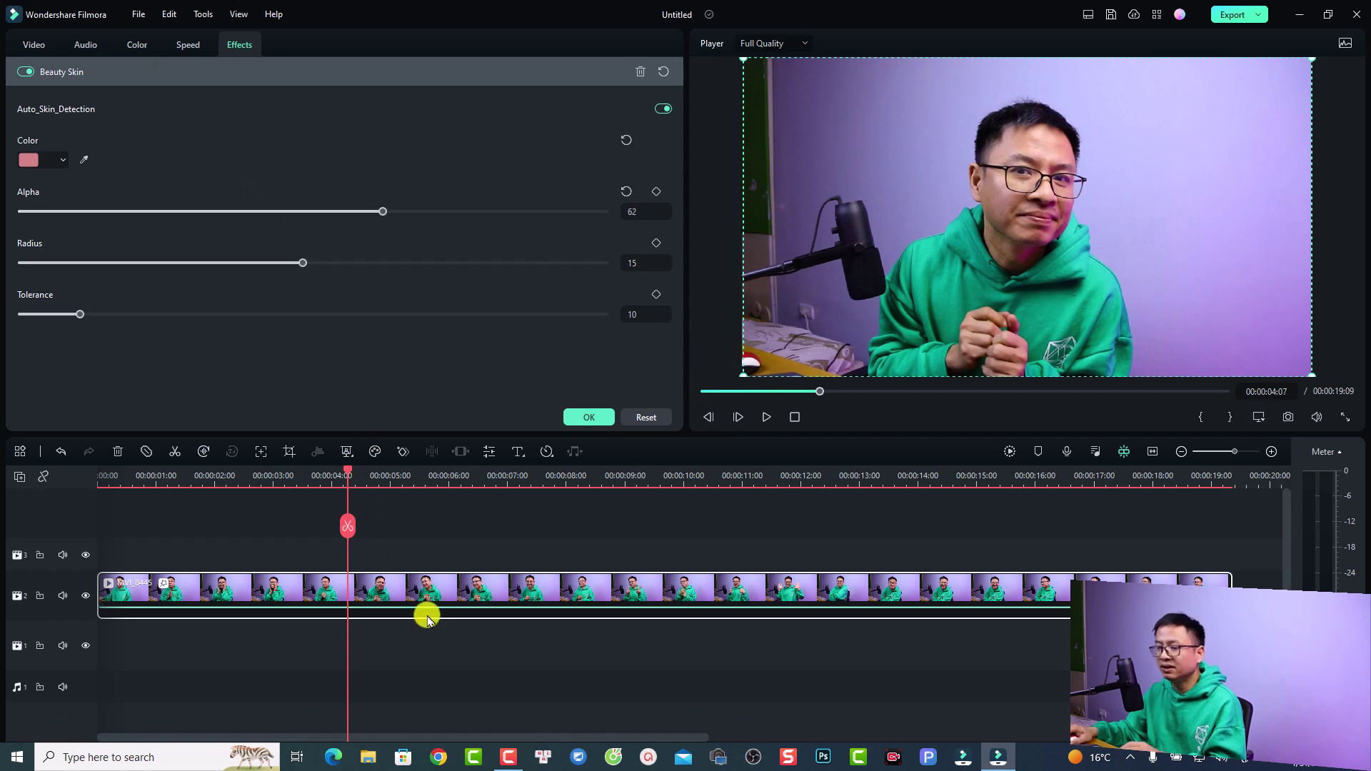
{"action": "key", "text": "alt+Return"}
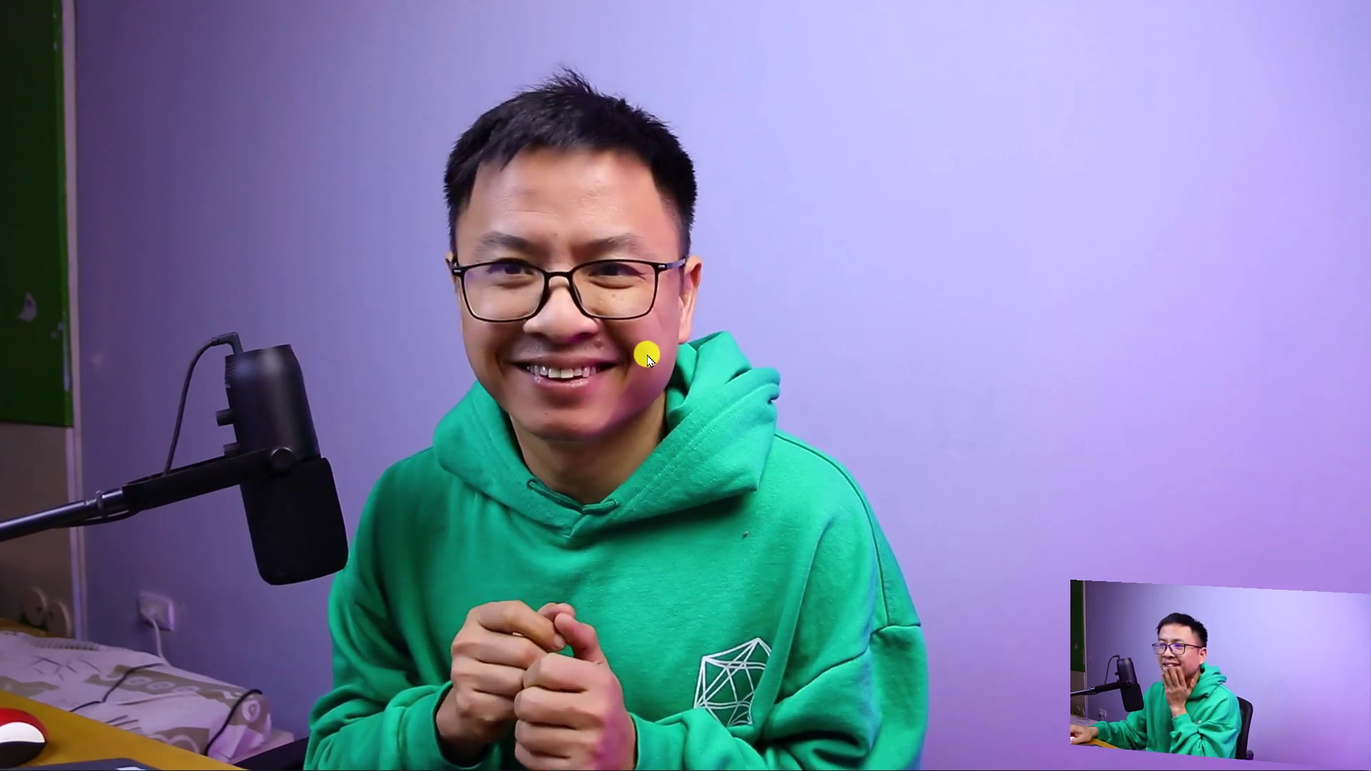
{"action": "key", "text": "Escape"}
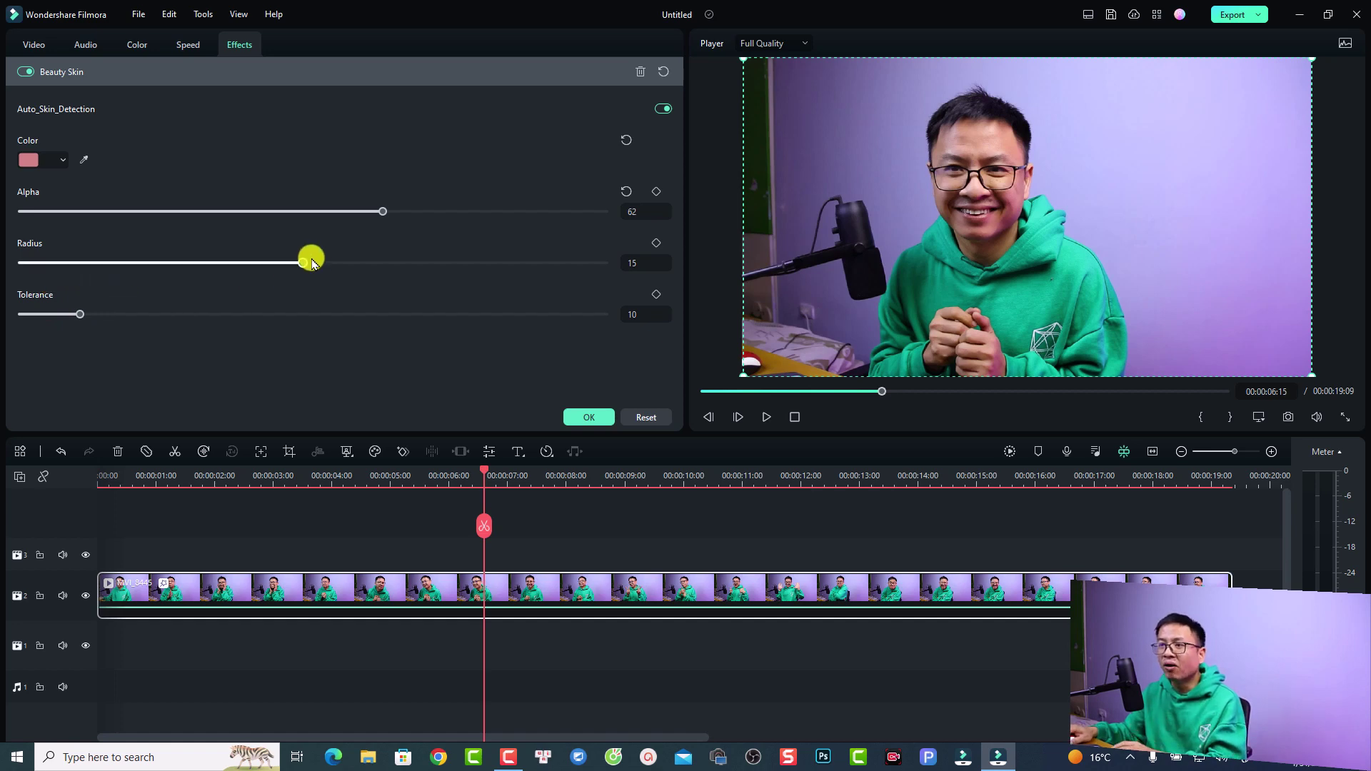
Step: Set the Beauty Skin effect's Radius to 14 and Tolerance to 27, and accept the settings
{"action": "mouse_move", "coordinate": [304, 263]}
{"action": "left_mouse_down"}
{"action": "mouse_move", "coordinate": [245, 263]}
{"action": "mouse_move", "coordinate": [283, 265]}
{"action": "left_mouse_up"}
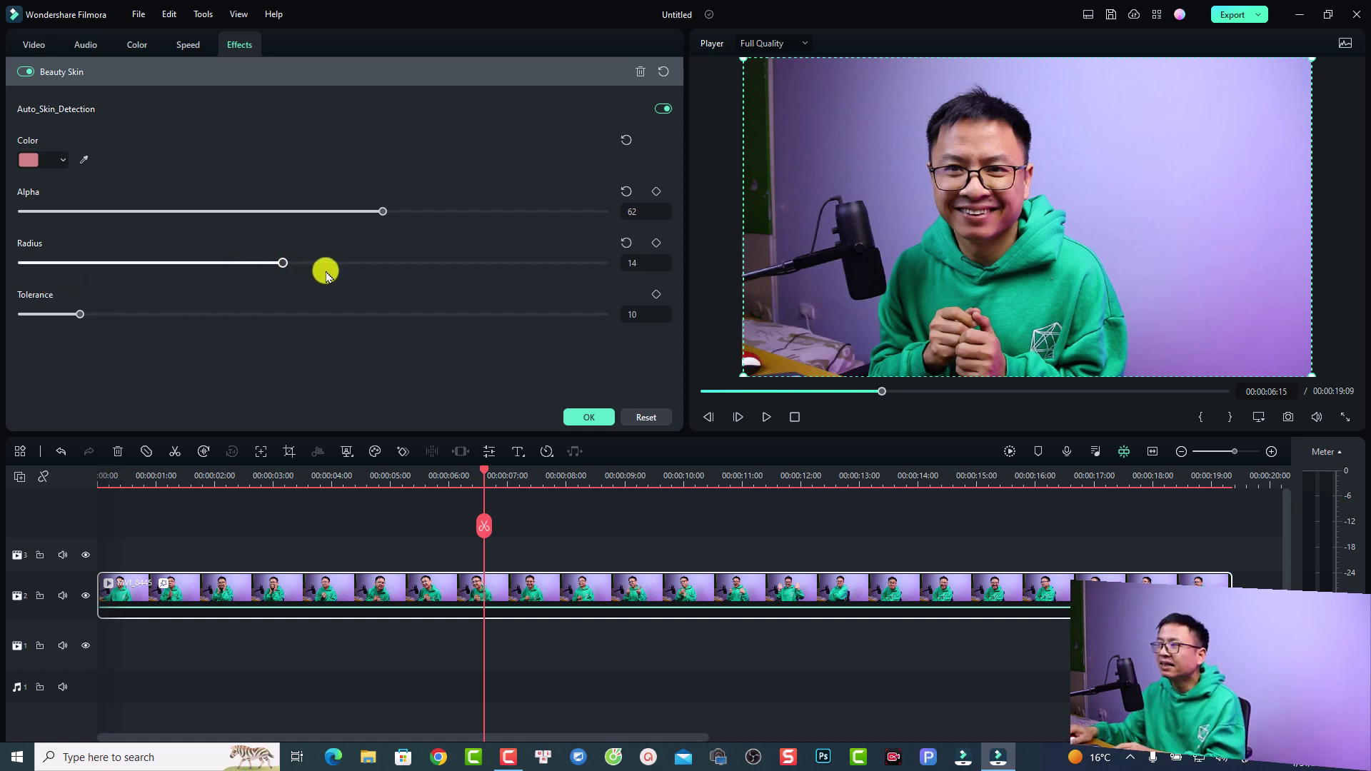
{"action": "left_click", "coordinate": [91, 323]}
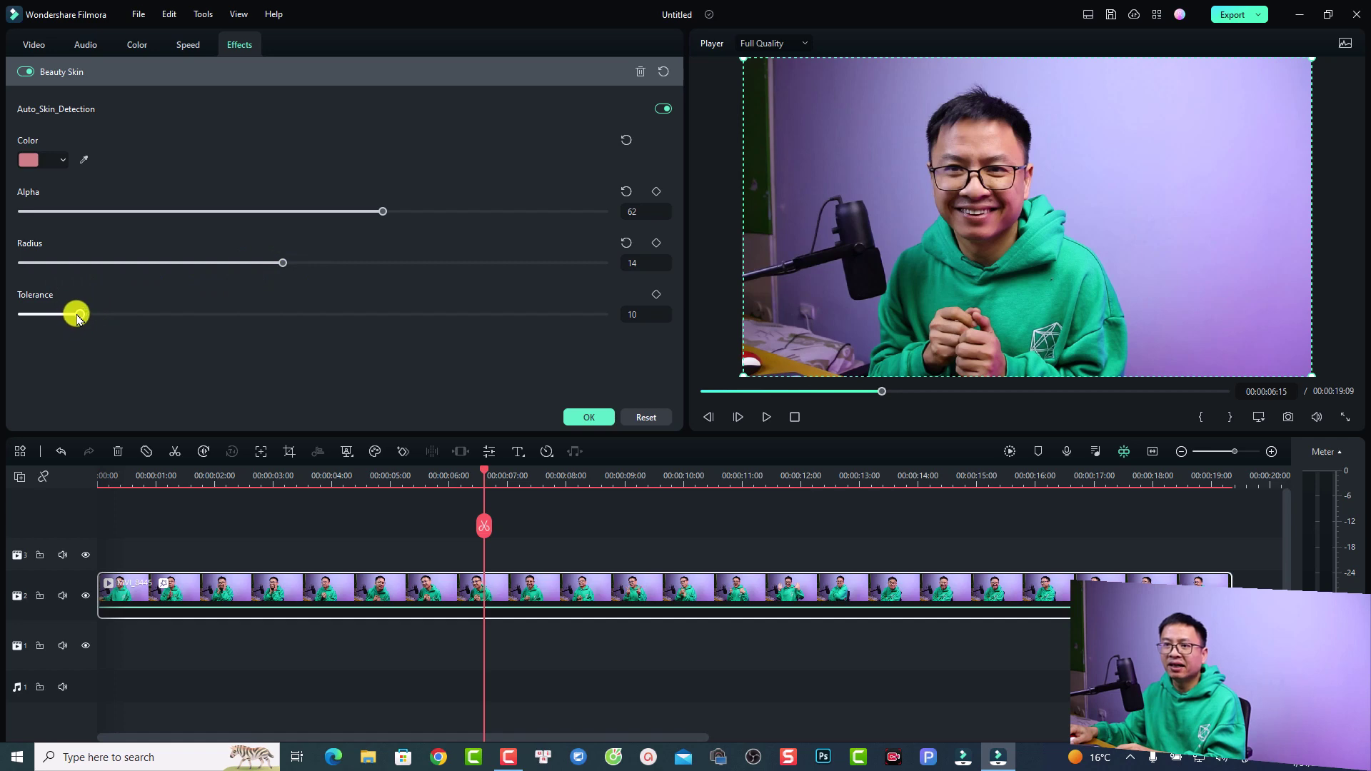
{"action": "left_click_drag", "start_coordinate": [79, 316], "coordinate": [178, 348]}
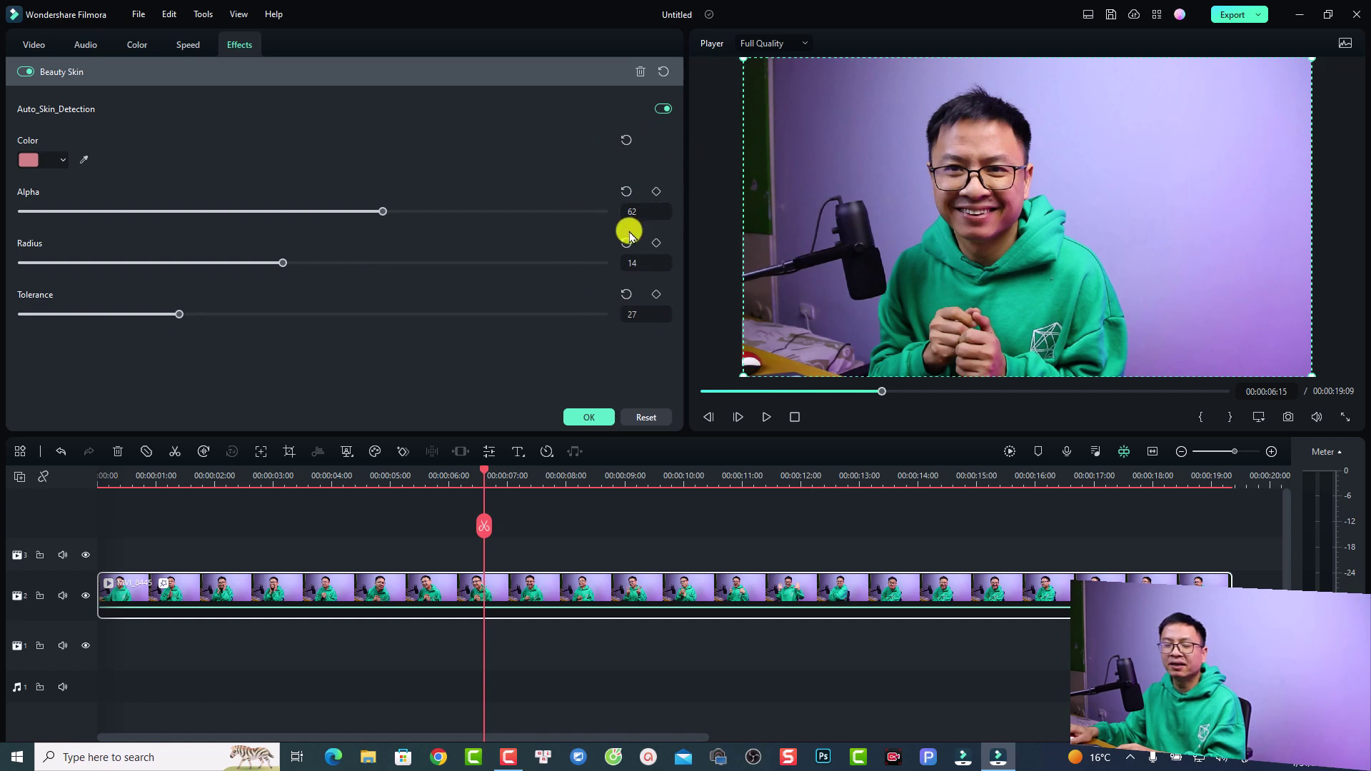
{"action": "left_click", "coordinate": [599, 416]}
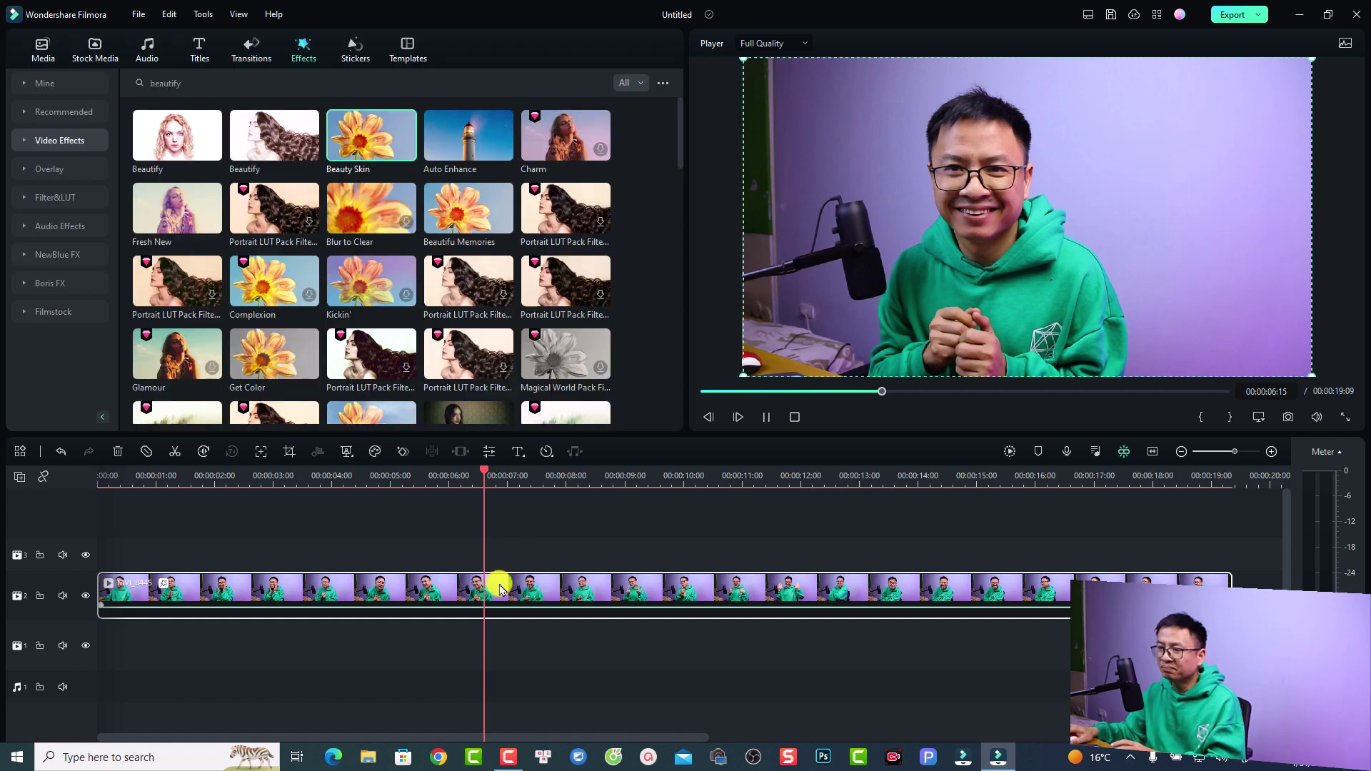
Step: Play a short part of the clip and remove the Beauty Skin effect from it
{"action": "key", "text": "space"}
{"action": "key", "text": "space"}
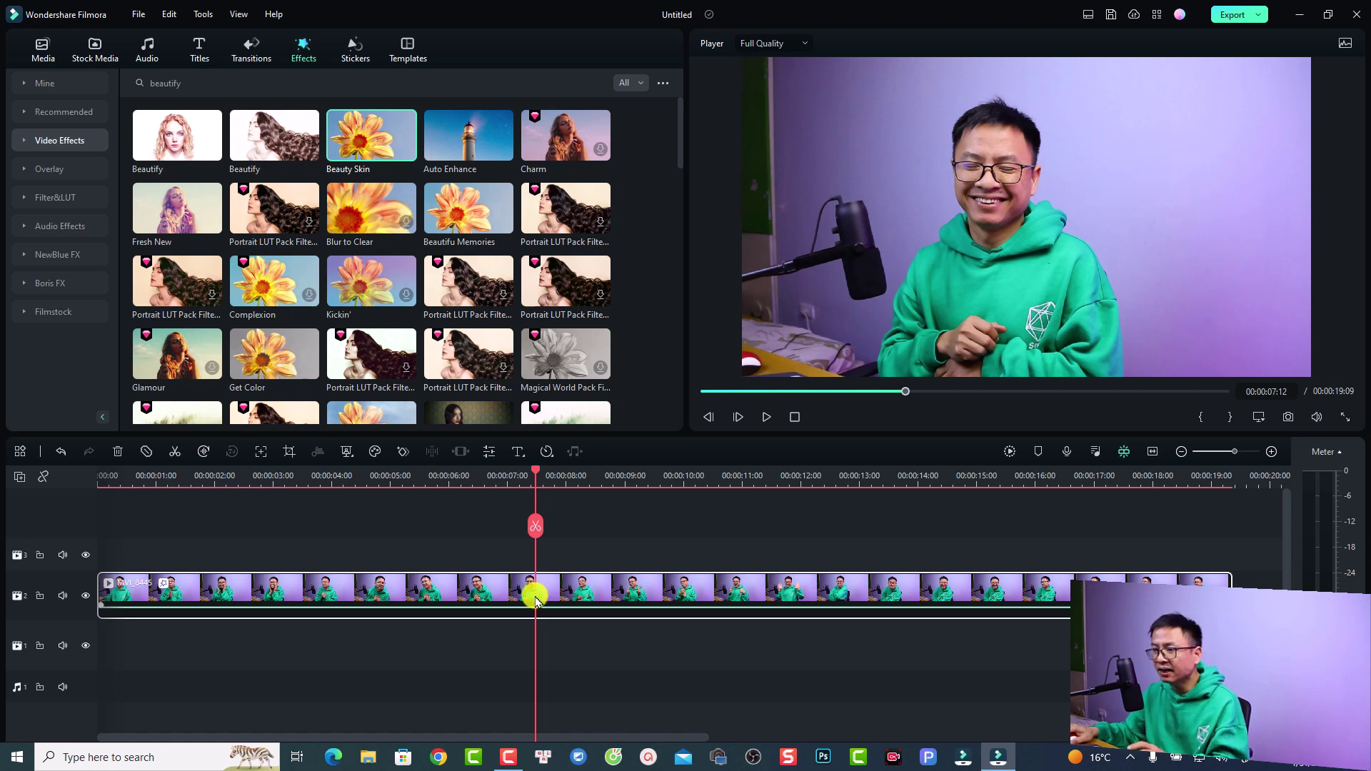
{"action": "right_click", "coordinate": [537, 593]}
{"action": "left_click", "coordinate": [574, 539]}
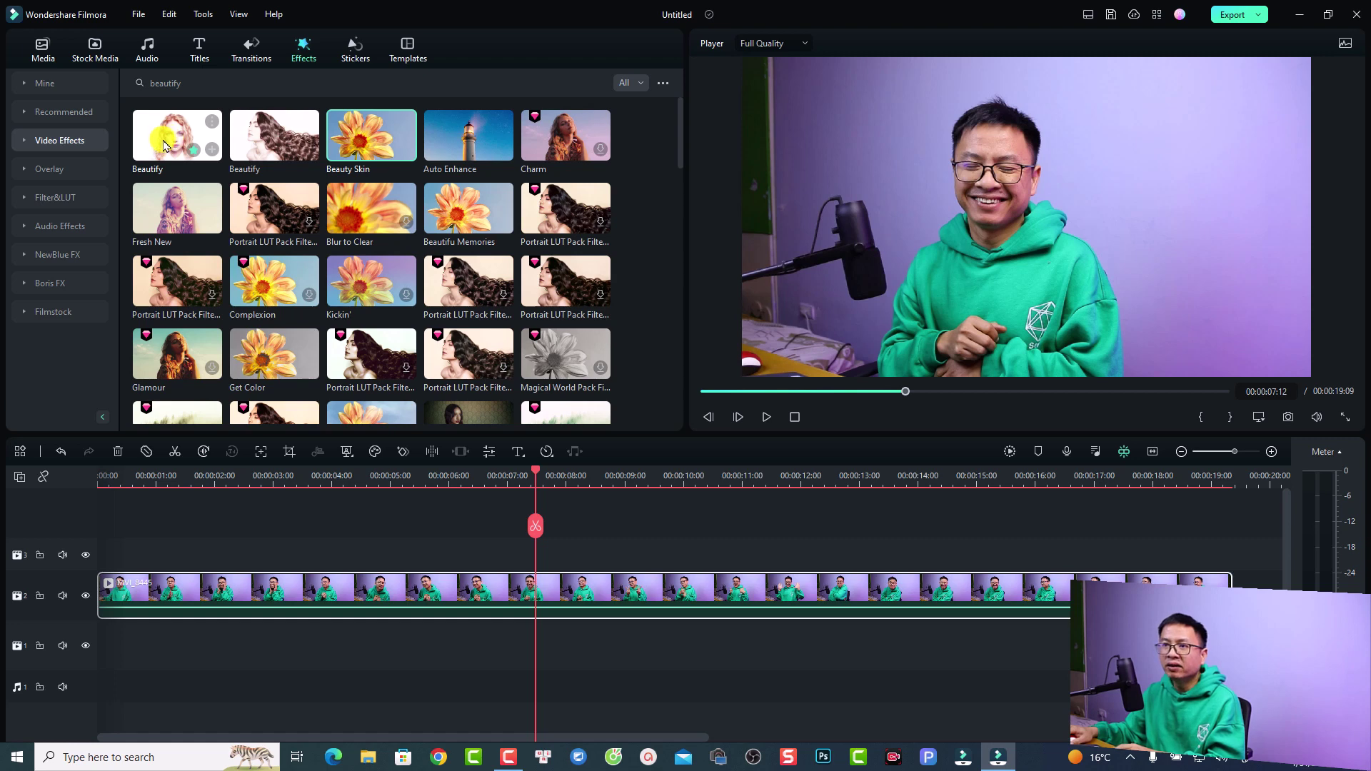
Step: Apply the Beautify effect with the Beauty, Face, Eye and Nose options to the clip and open its settings
{"action": "left_click_drag", "start_coordinate": [163, 147], "coordinate": [448, 620]}
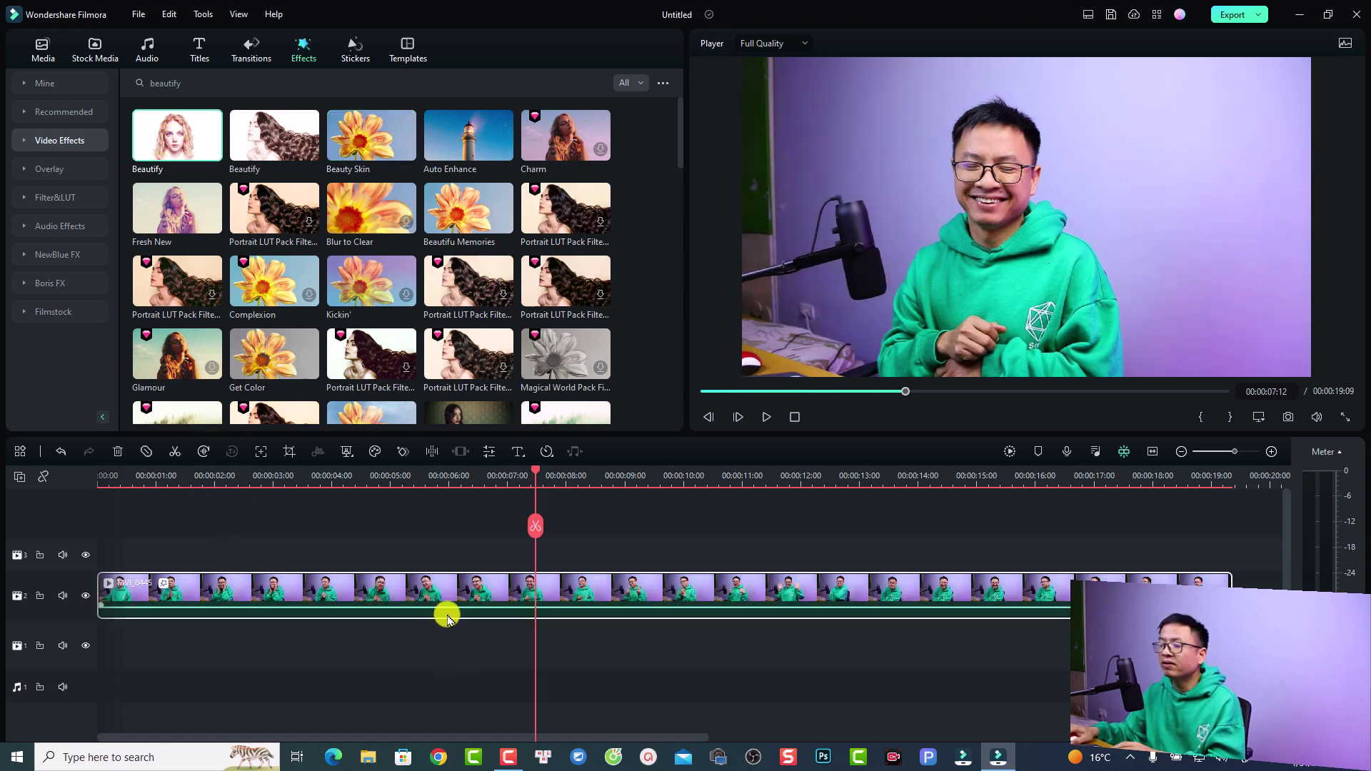
{"action": "double_click", "coordinate": [438, 594]}
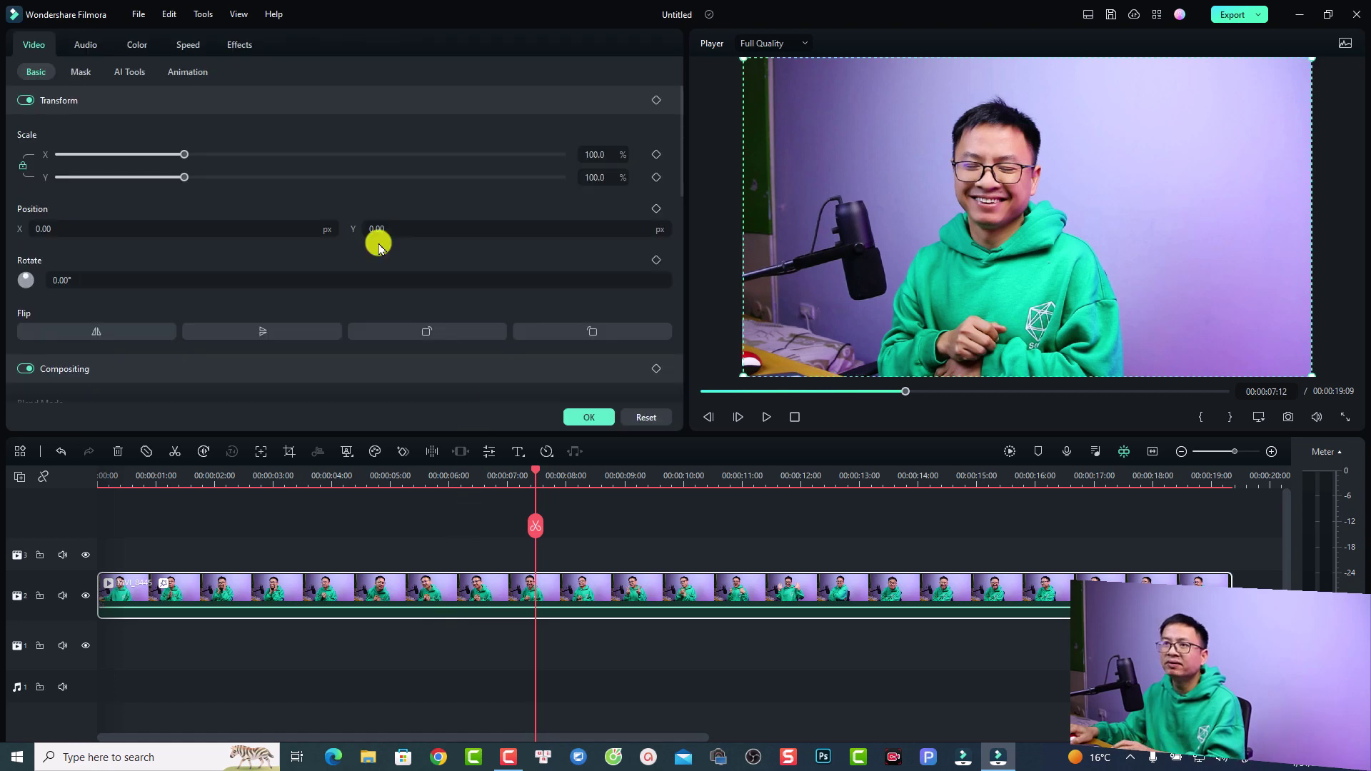
{"action": "left_click", "coordinate": [239, 47]}
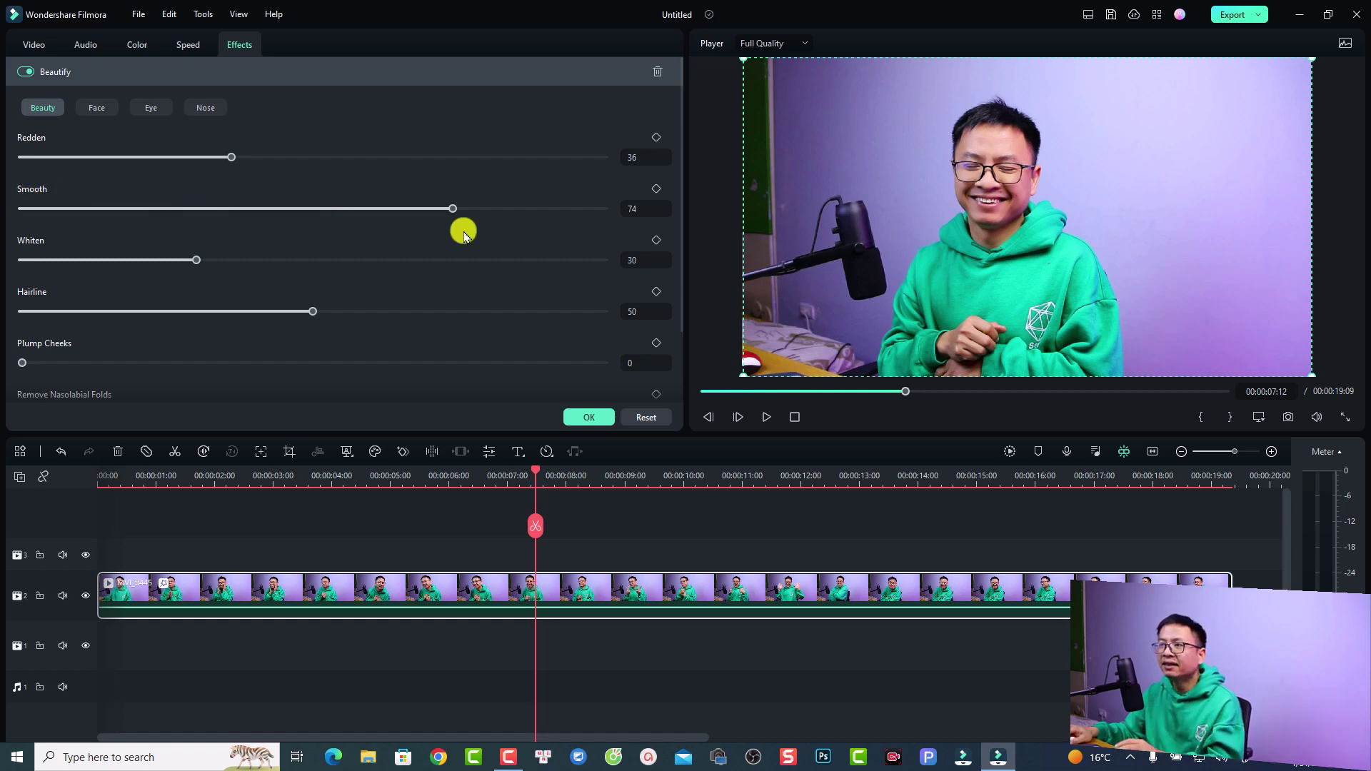
Step: Set the Beautify effect's Smooth value to 42 and preview the clip full screen
{"action": "left_click_drag", "start_coordinate": [453, 209], "coordinate": [266, 212]}
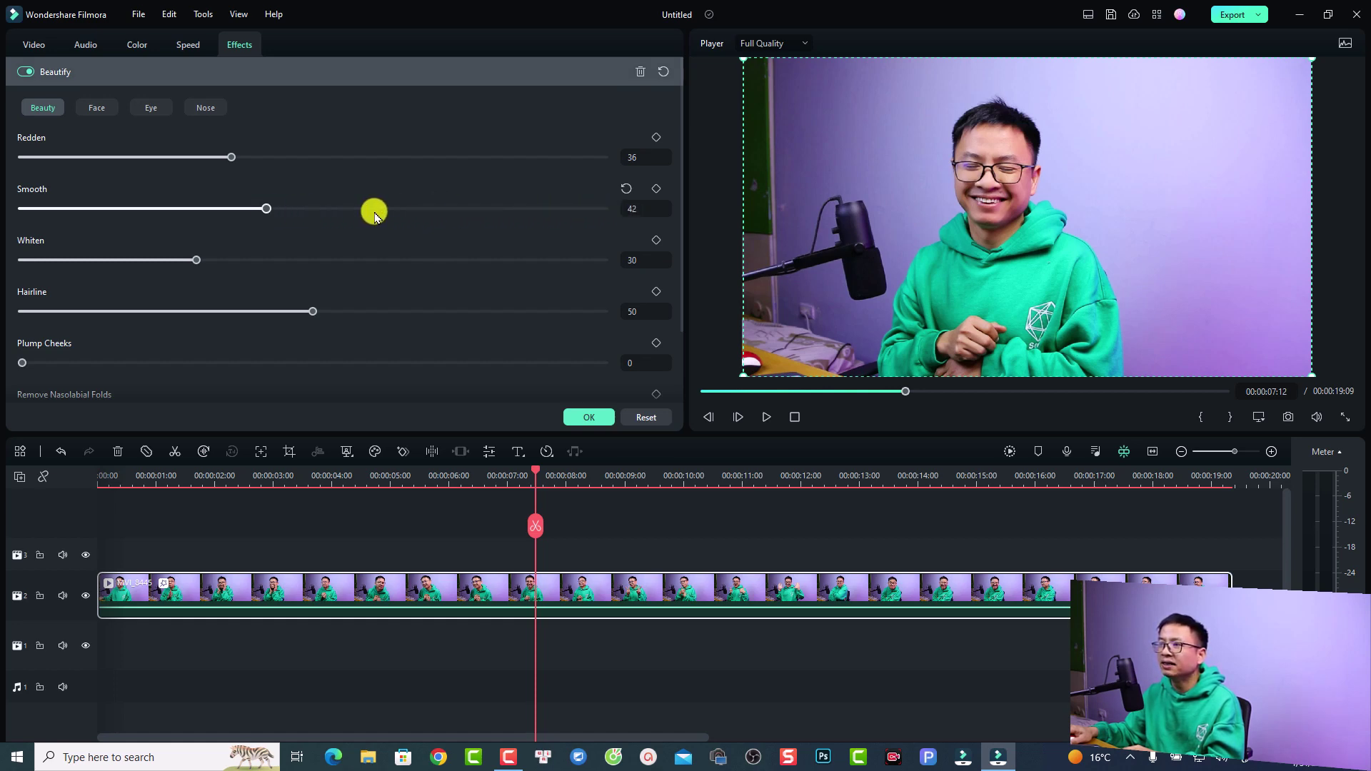
{"action": "double_click", "coordinate": [629, 550]}
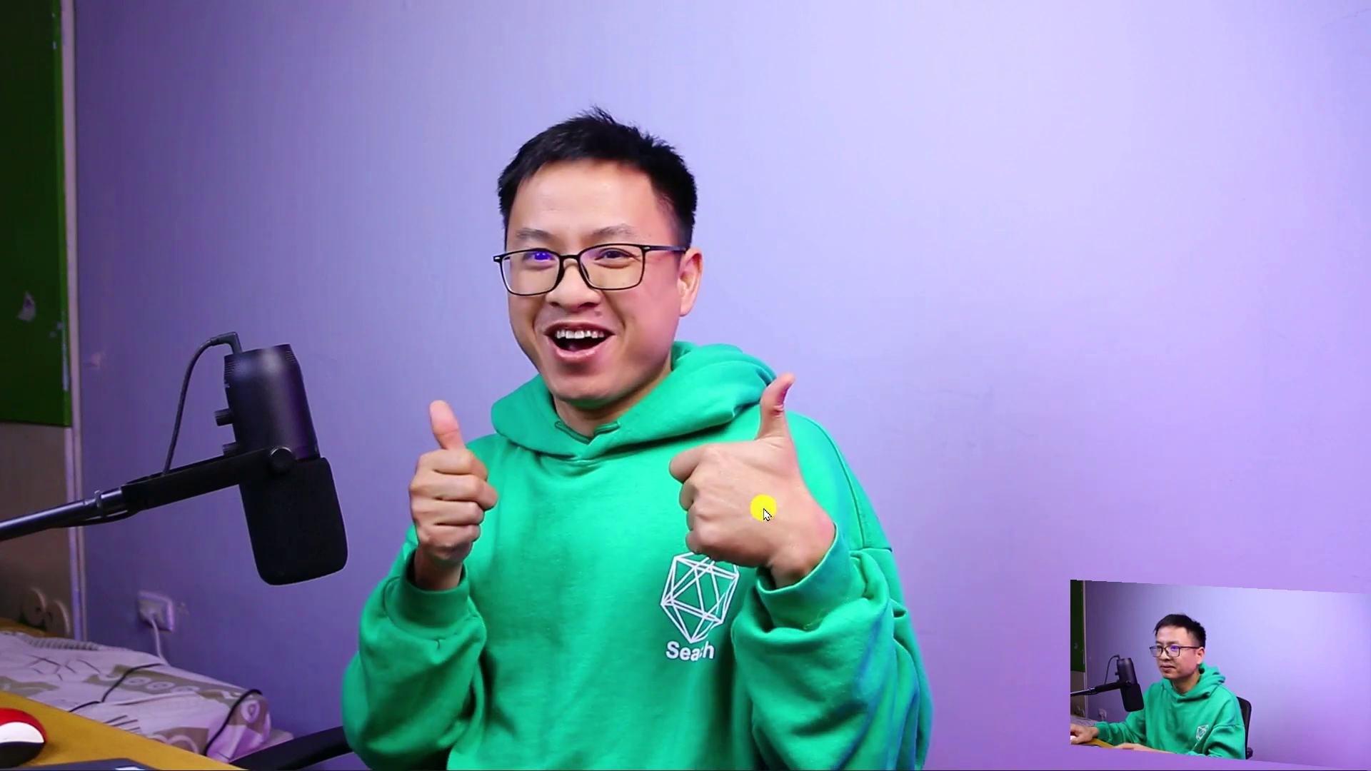
{"action": "key", "text": "Escape"}
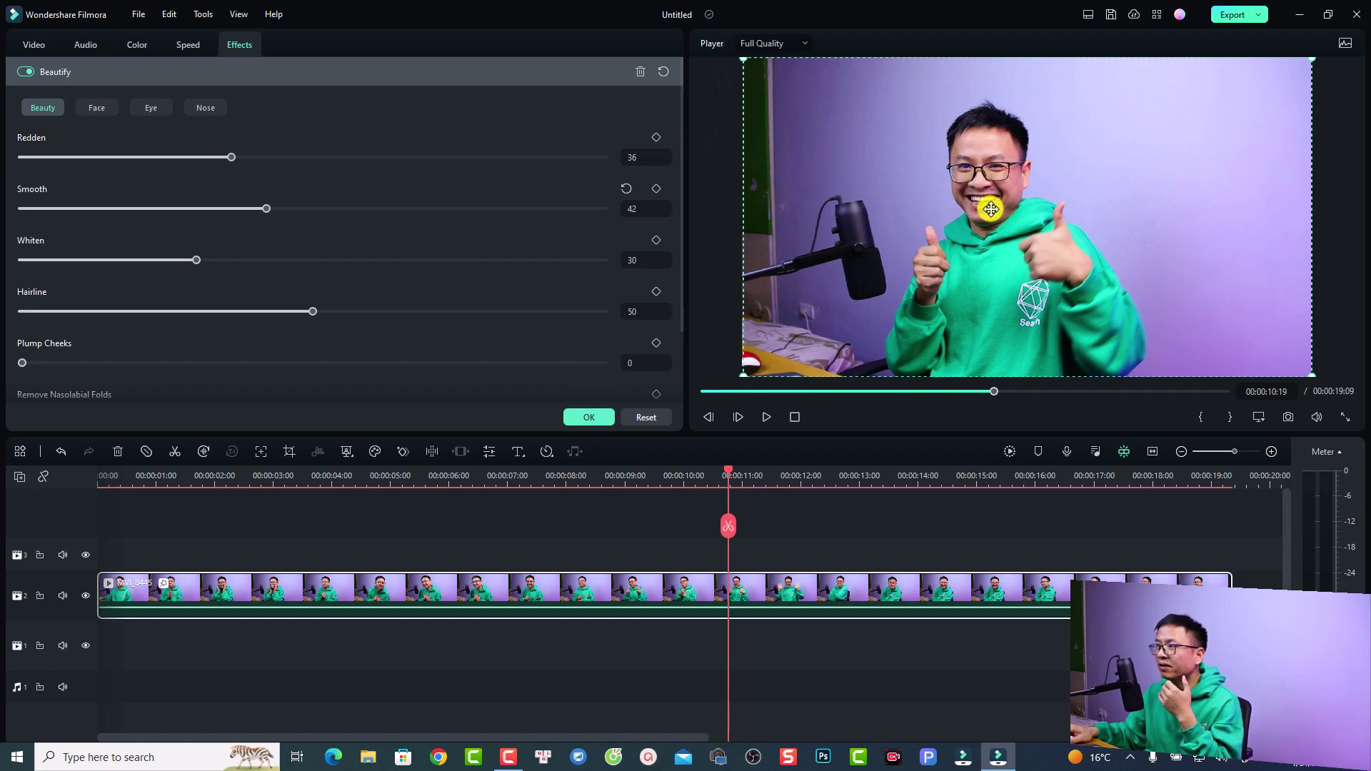
Step: Set the Beautify effect's Whiten Teeth value to 71 and accept the settings
{"action": "scroll", "coordinate": [277, 323], "scroll_direction": "down", "scroll_amount": 2}
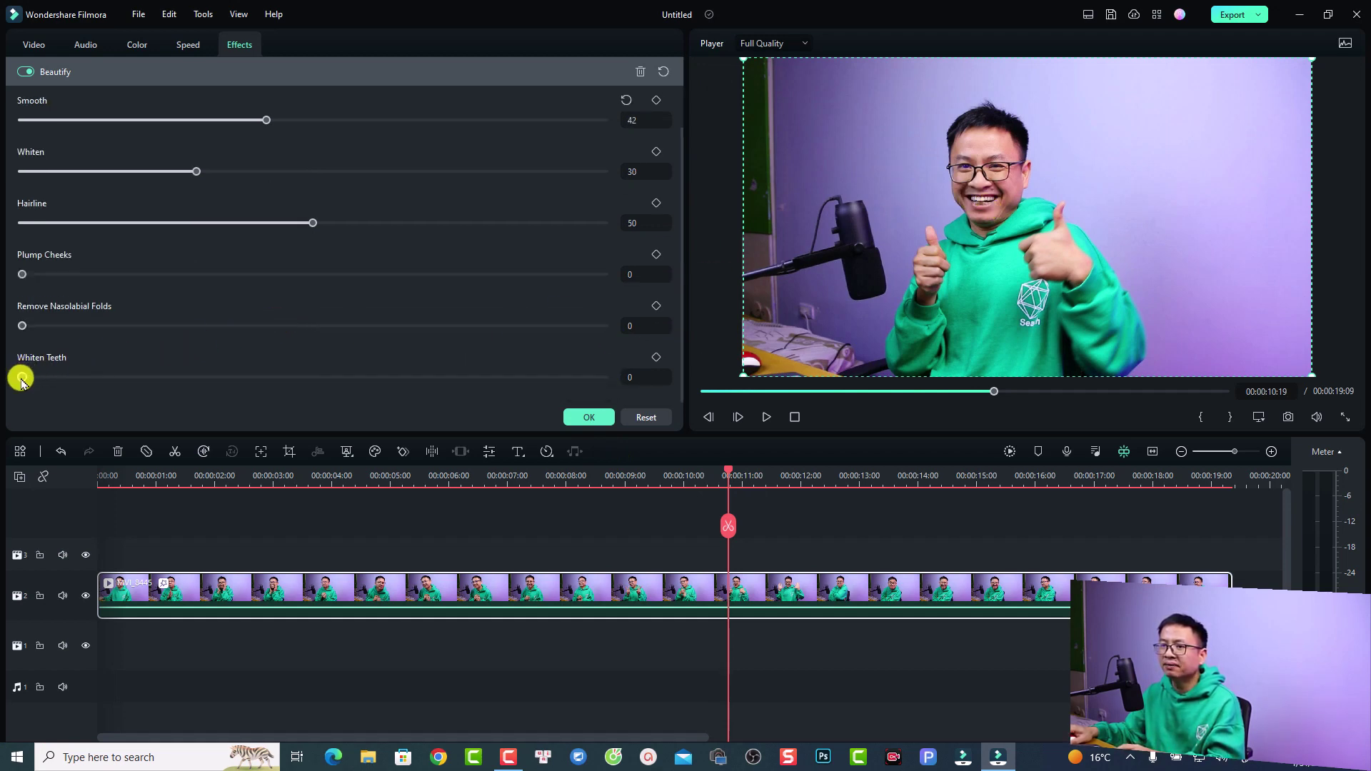
{"action": "left_click_drag", "start_coordinate": [22, 380], "coordinate": [438, 402]}
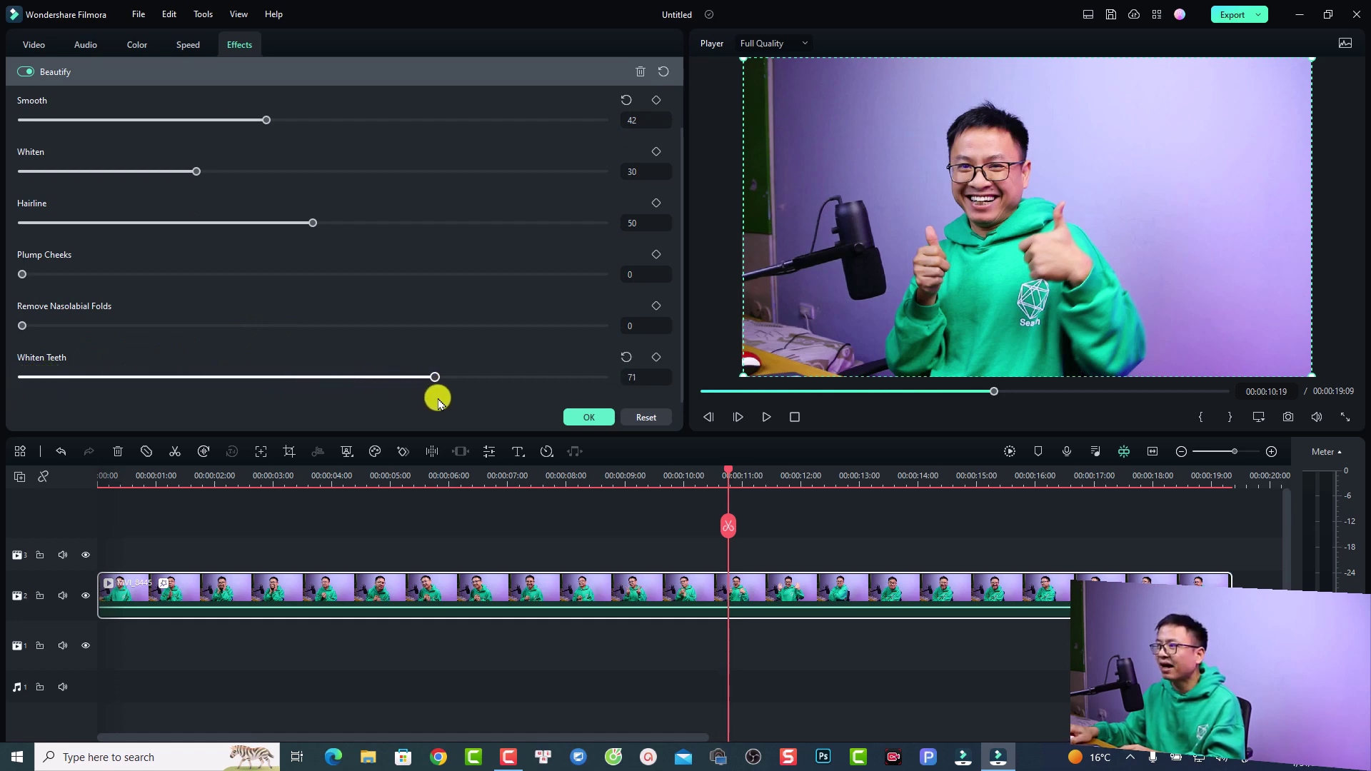
{"action": "left_click", "coordinate": [587, 417]}
Step: Preview the beautified clip full screen from about 6 seconds, and return to the editor
{"action": "left_click", "coordinate": [495, 480]}
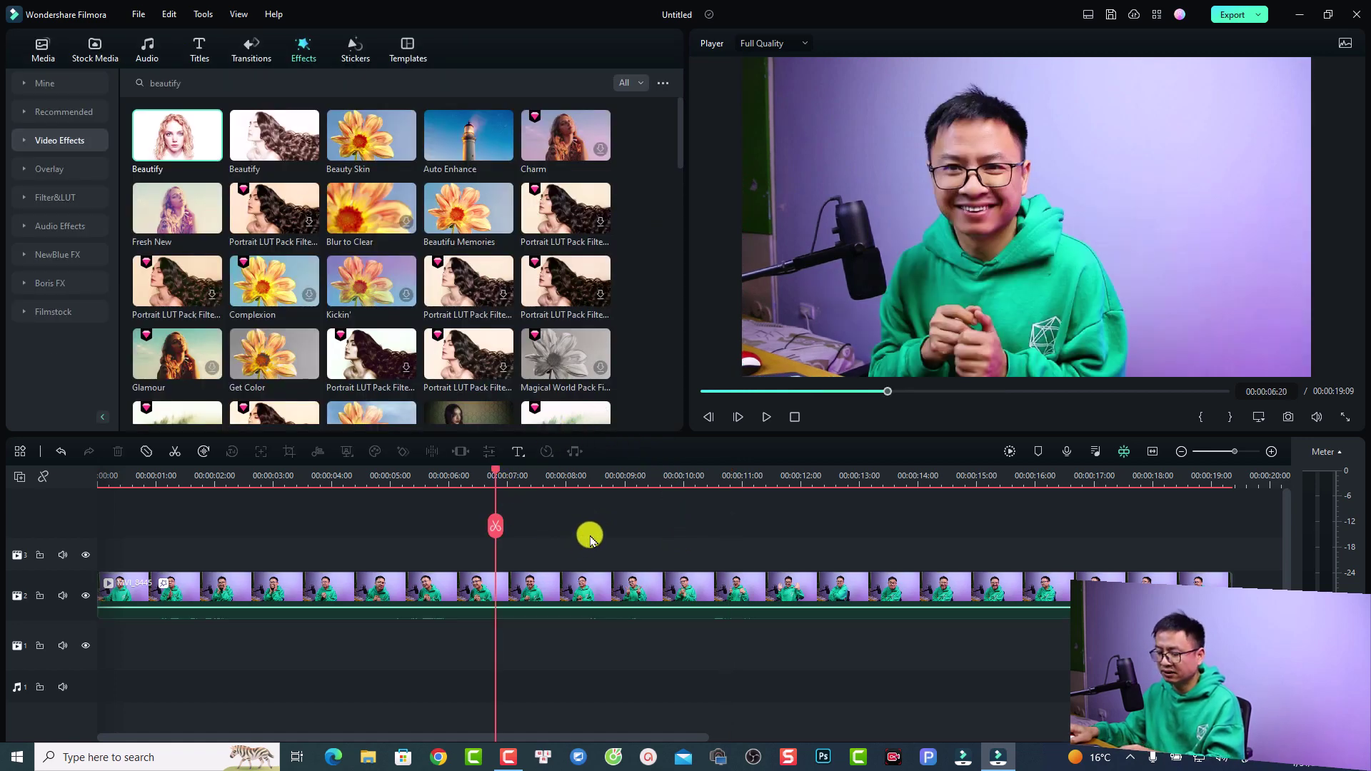
{"action": "key", "text": "alt+Return"}
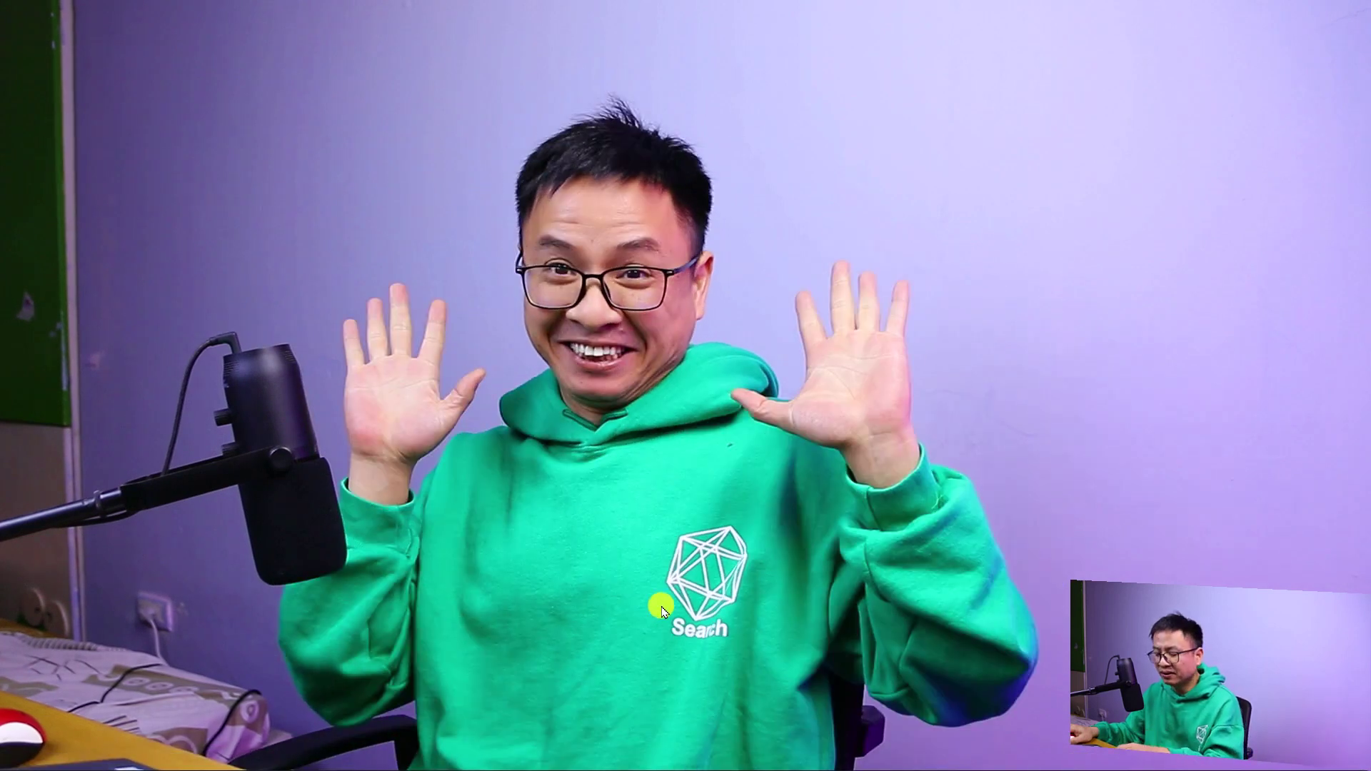
{"action": "key", "text": "Escape"}
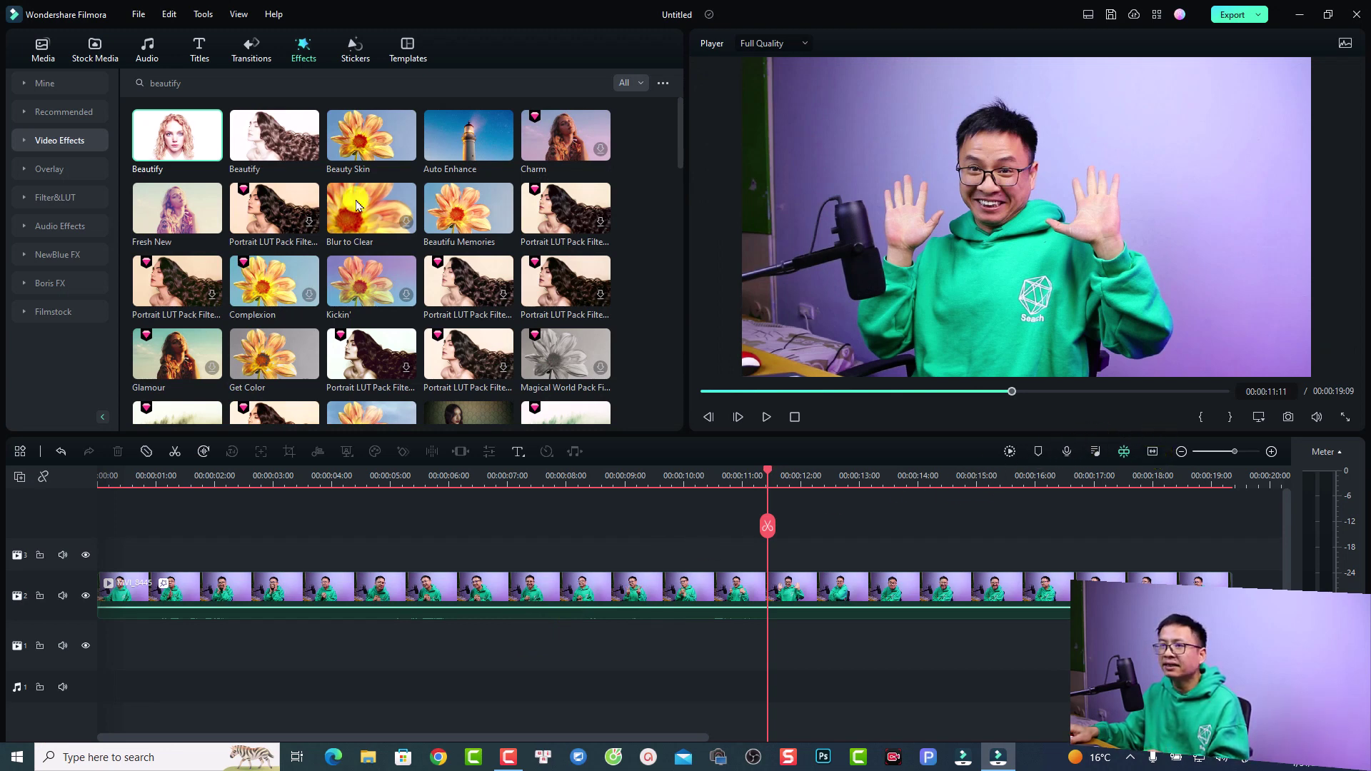
Step: Remove the Beautify effect from the clip and place the playhead near the clip's start
{"action": "right_click", "coordinate": [479, 585]}
{"action": "left_click", "coordinate": [503, 545]}
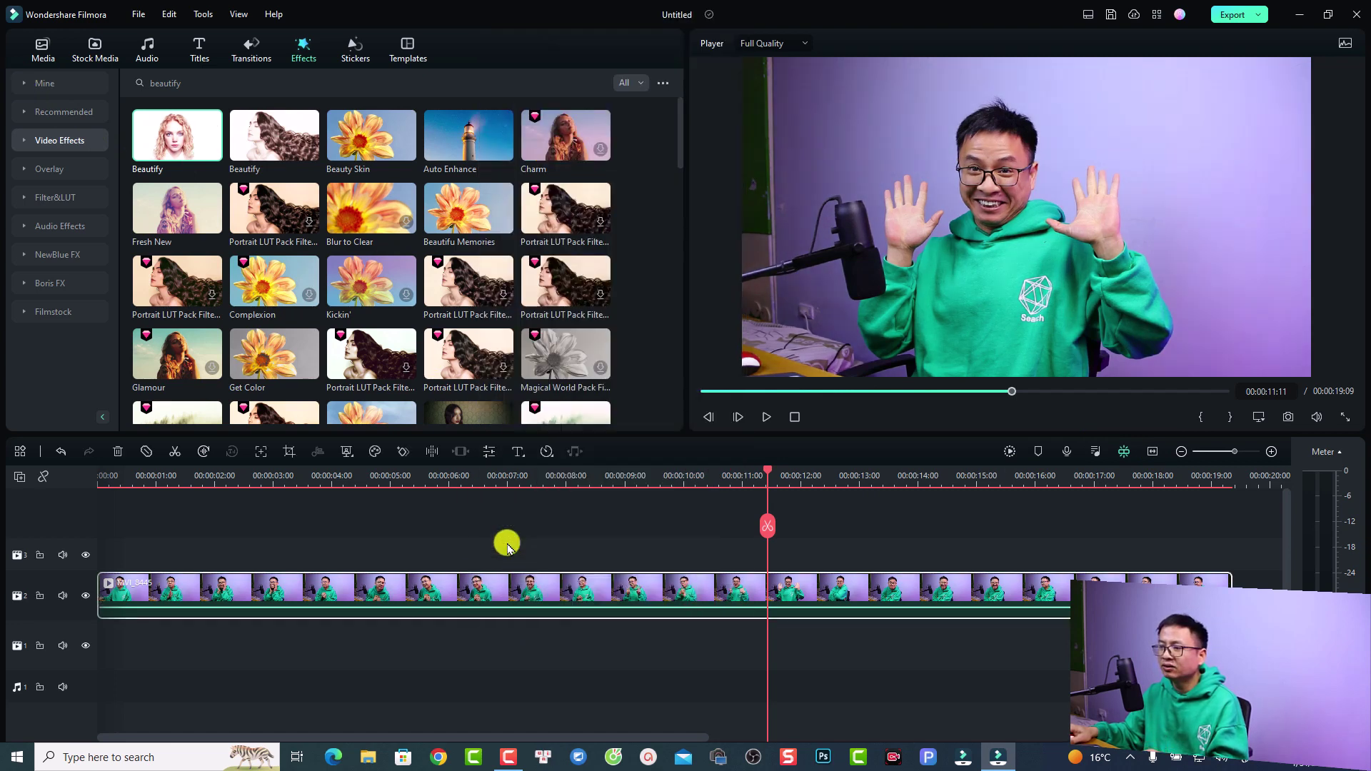
{"action": "left_click", "coordinate": [106, 483]}
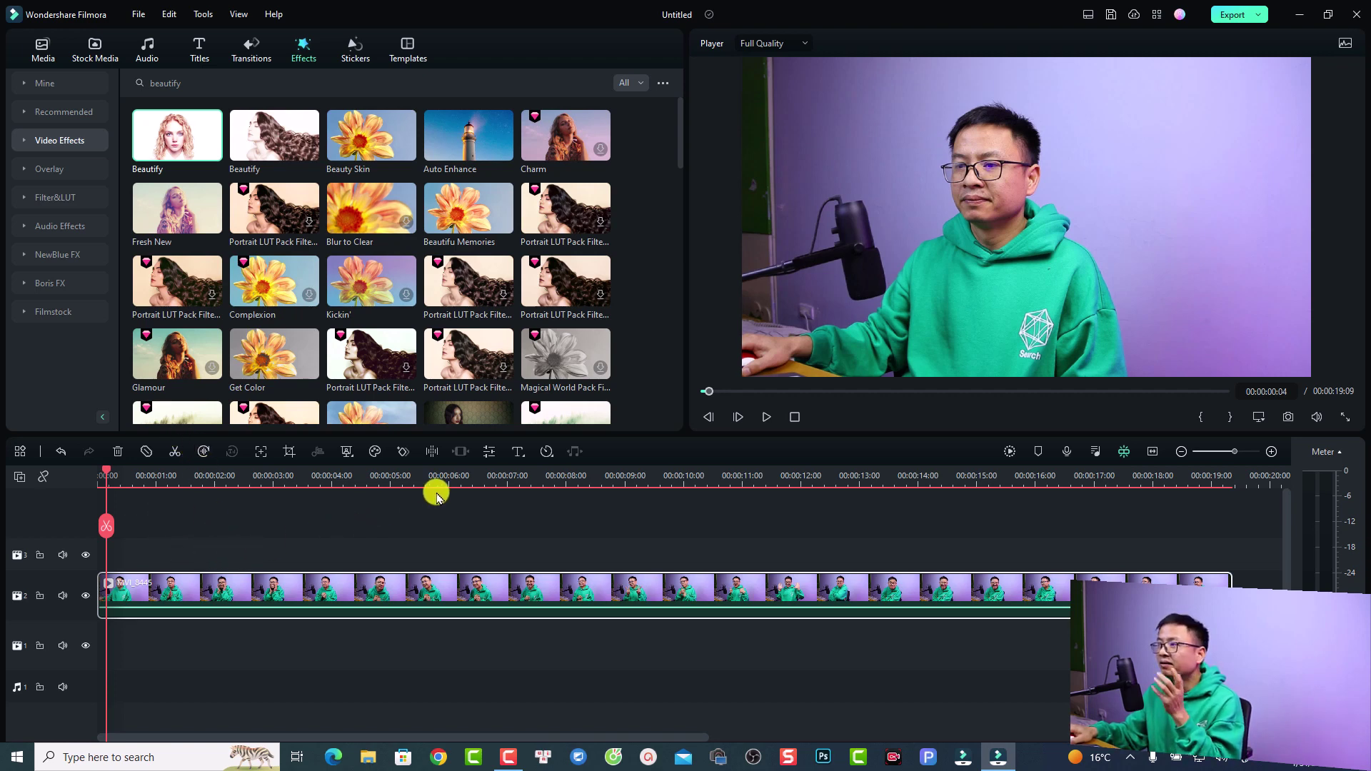
Step: Add the preset Adjustment Layer at the start of the track above the clip and briefly play the video
{"action": "left_click", "coordinate": [42, 51]}
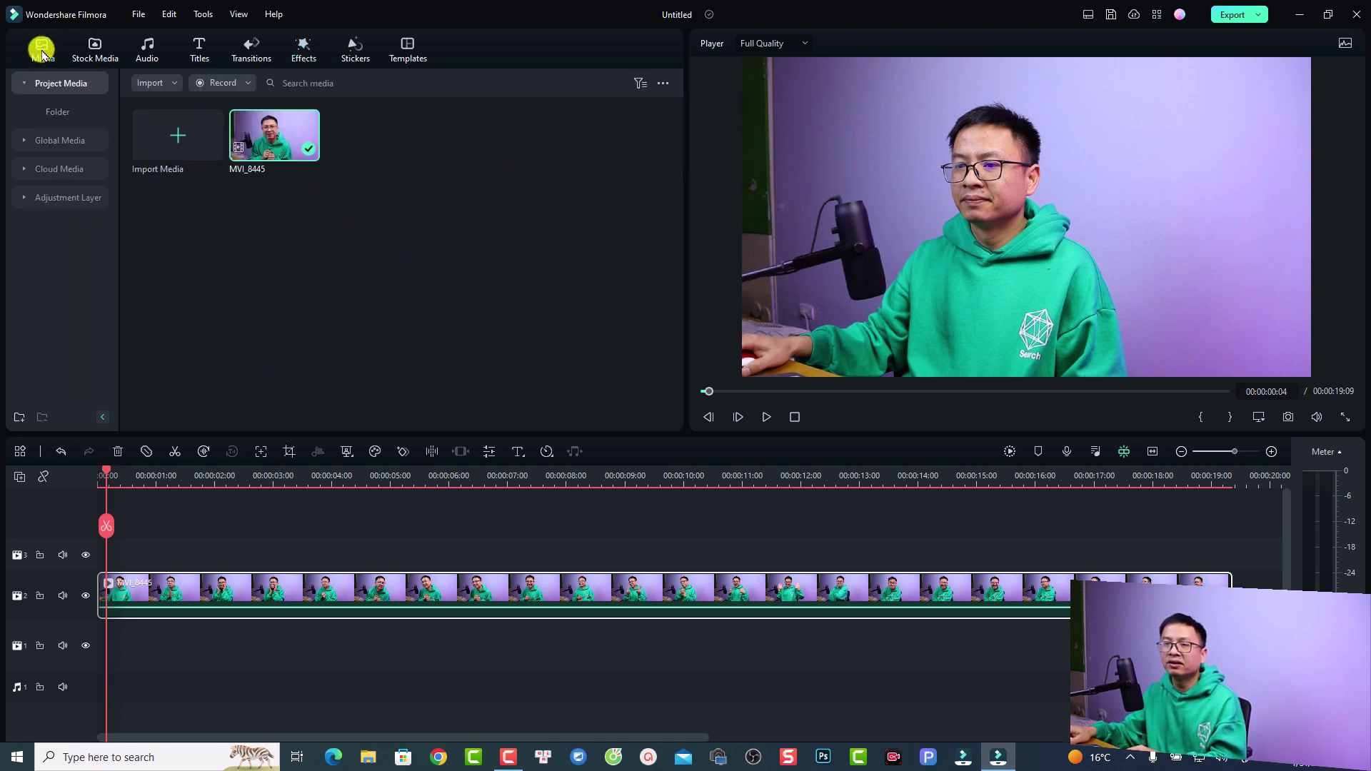
{"action": "left_click", "coordinate": [58, 198]}
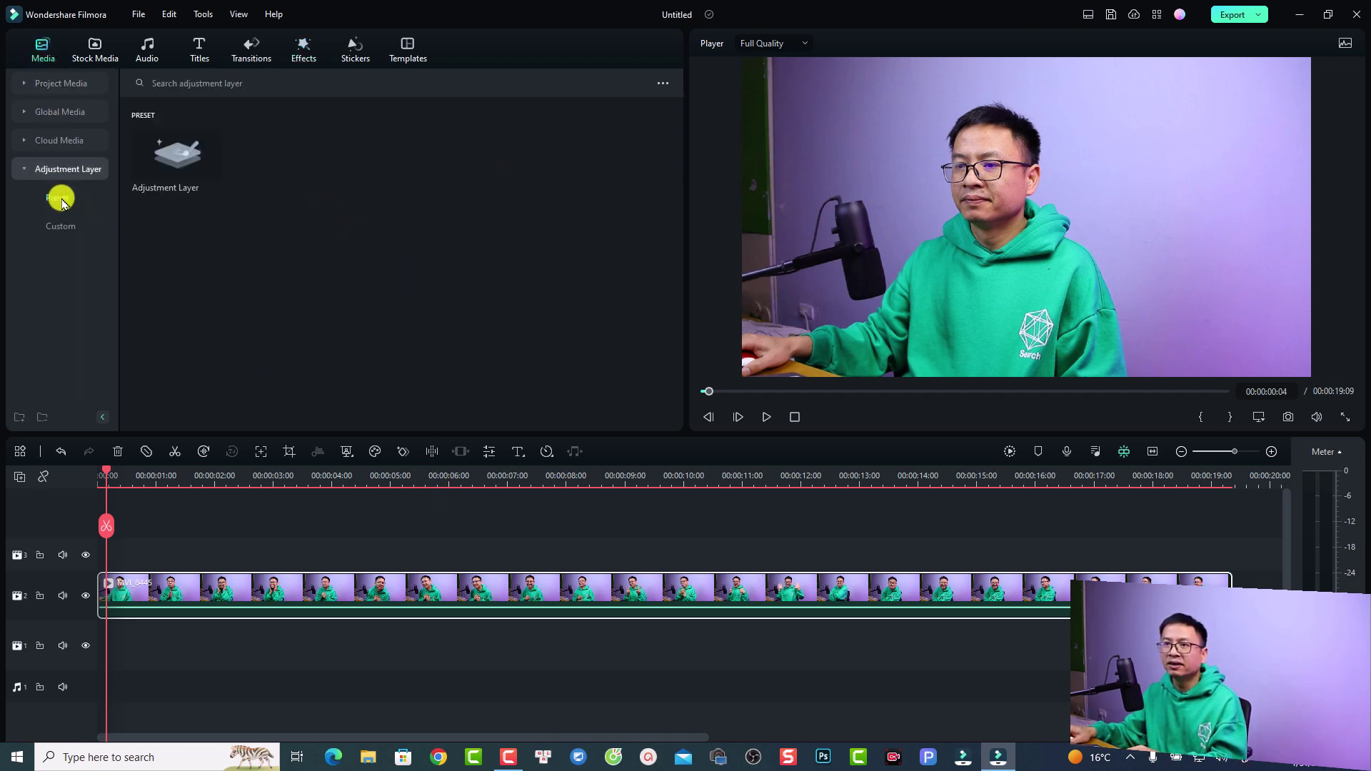
{"action": "left_click_drag", "start_coordinate": [164, 172], "coordinate": [92, 546]}
{"action": "key", "text": "space"}
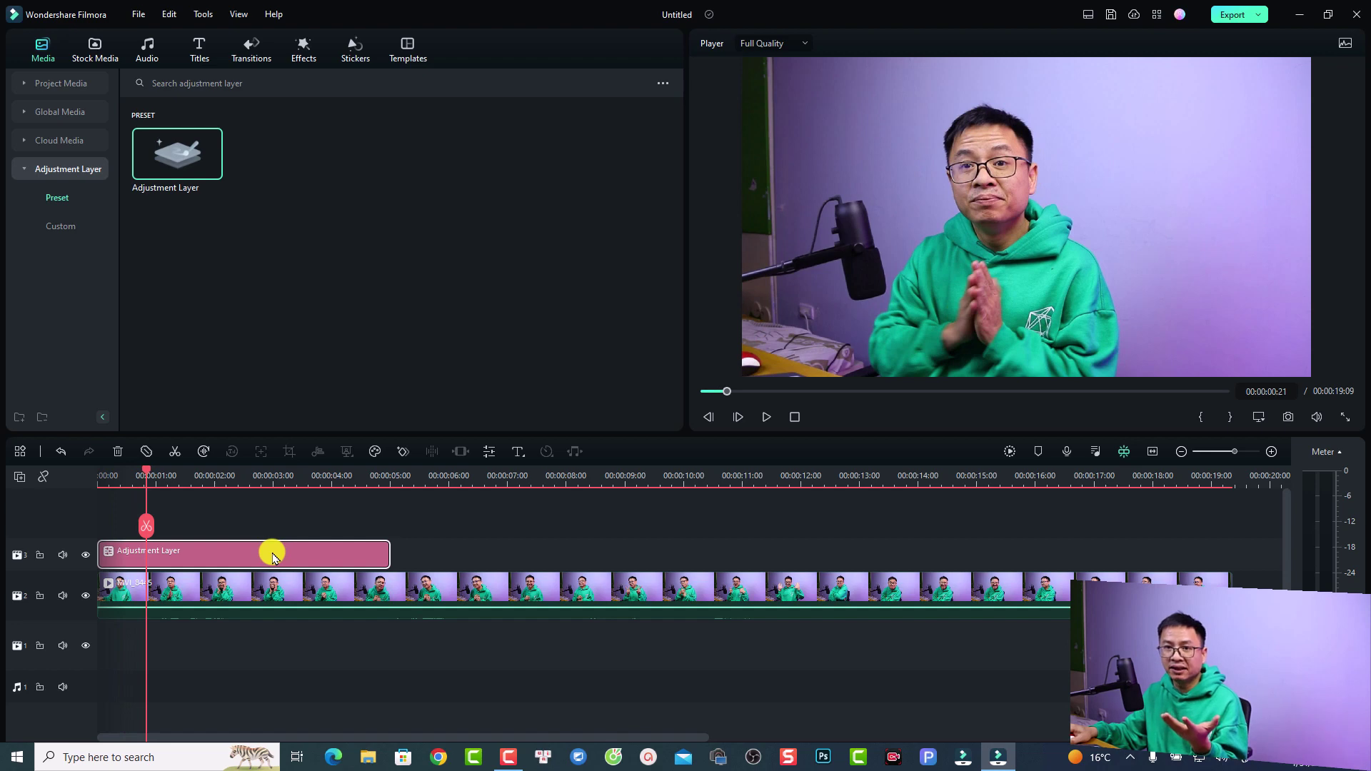
Step: Apply the Beautify video effect to the adjustment layer and open its effect settings
{"action": "left_click", "coordinate": [307, 51]}
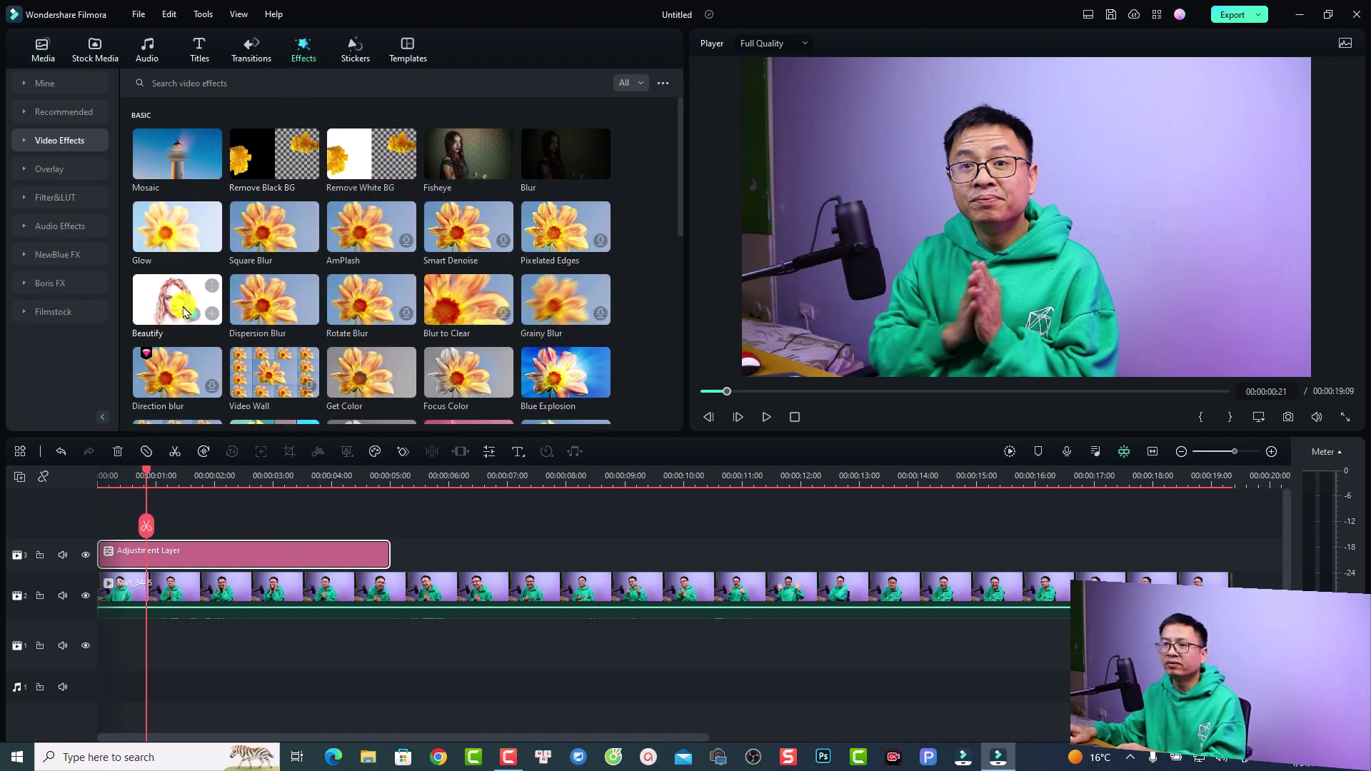
{"action": "left_click_drag", "start_coordinate": [173, 319], "coordinate": [170, 550]}
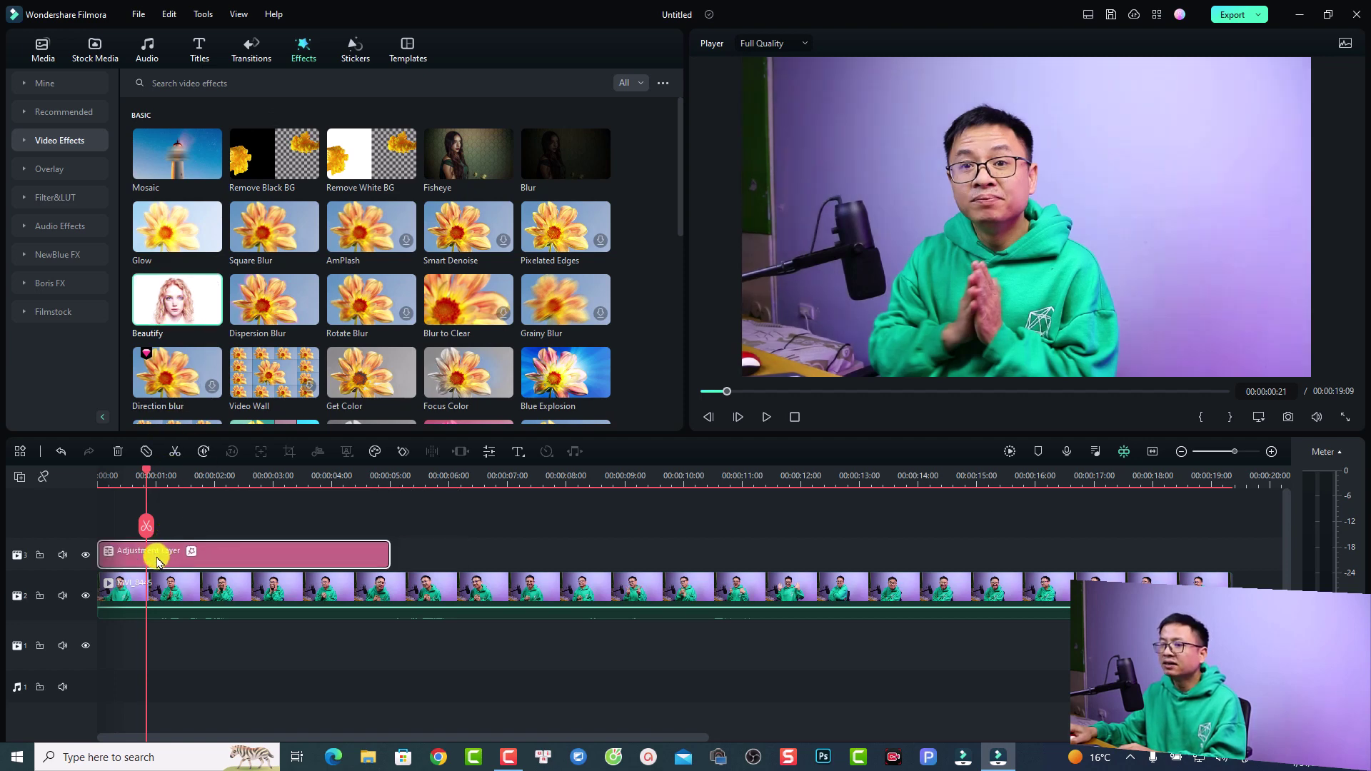
{"action": "double_click", "coordinate": [159, 557]}
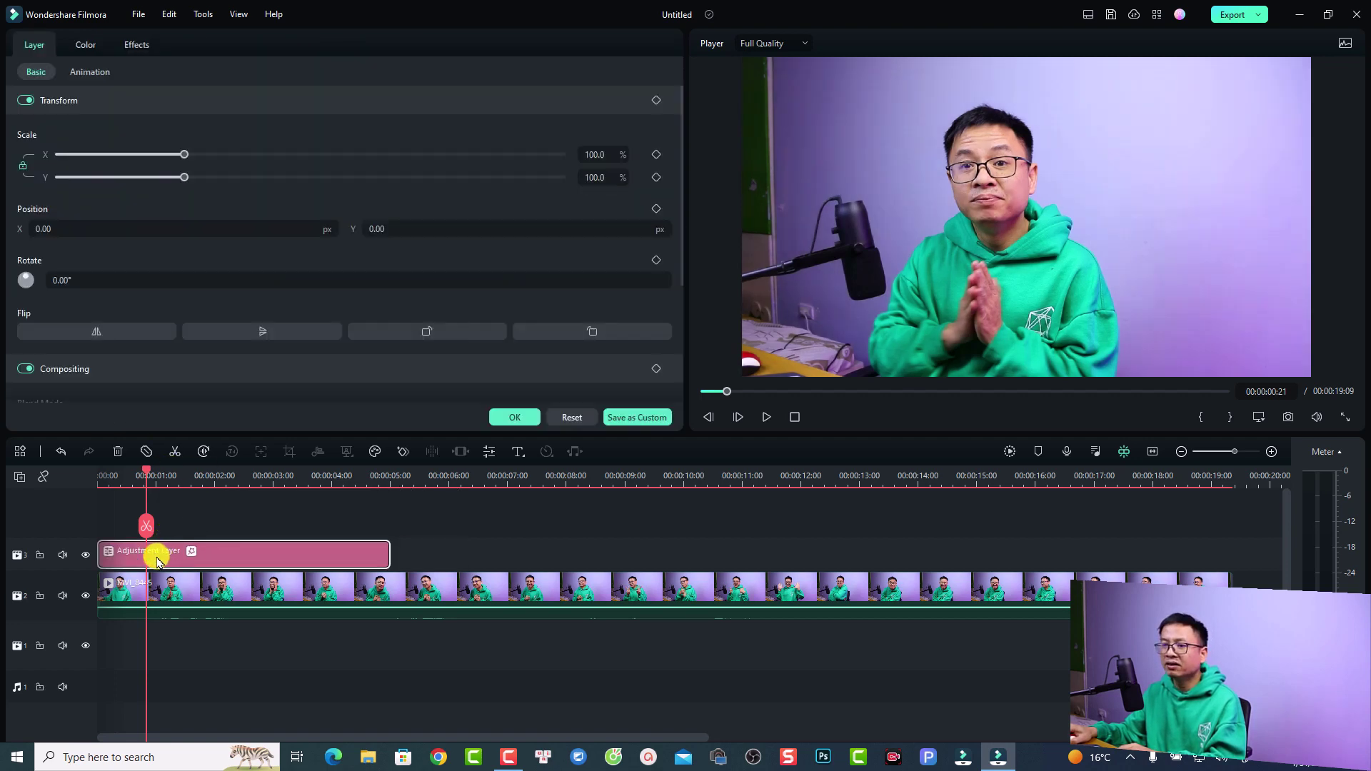
{"action": "left_click", "coordinate": [136, 44]}
Step: Set the adjustment layer's Beautify values to Smooth 40 and Whiten Teeth 51, and accept the settings
{"action": "scroll", "coordinate": [393, 226], "scroll_direction": "up", "scroll_amount": 2}
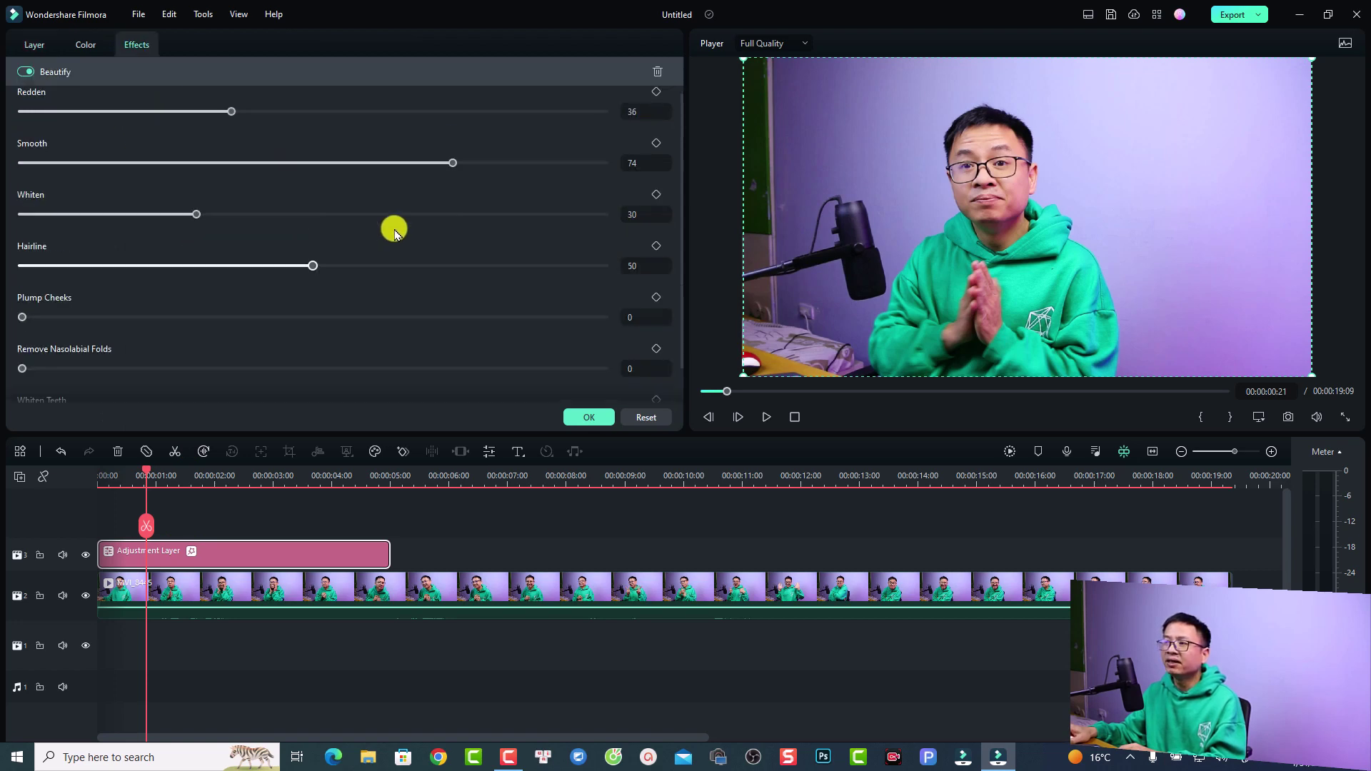
{"action": "scroll", "coordinate": [215, 261], "scroll_direction": "down", "scroll_amount": 2}
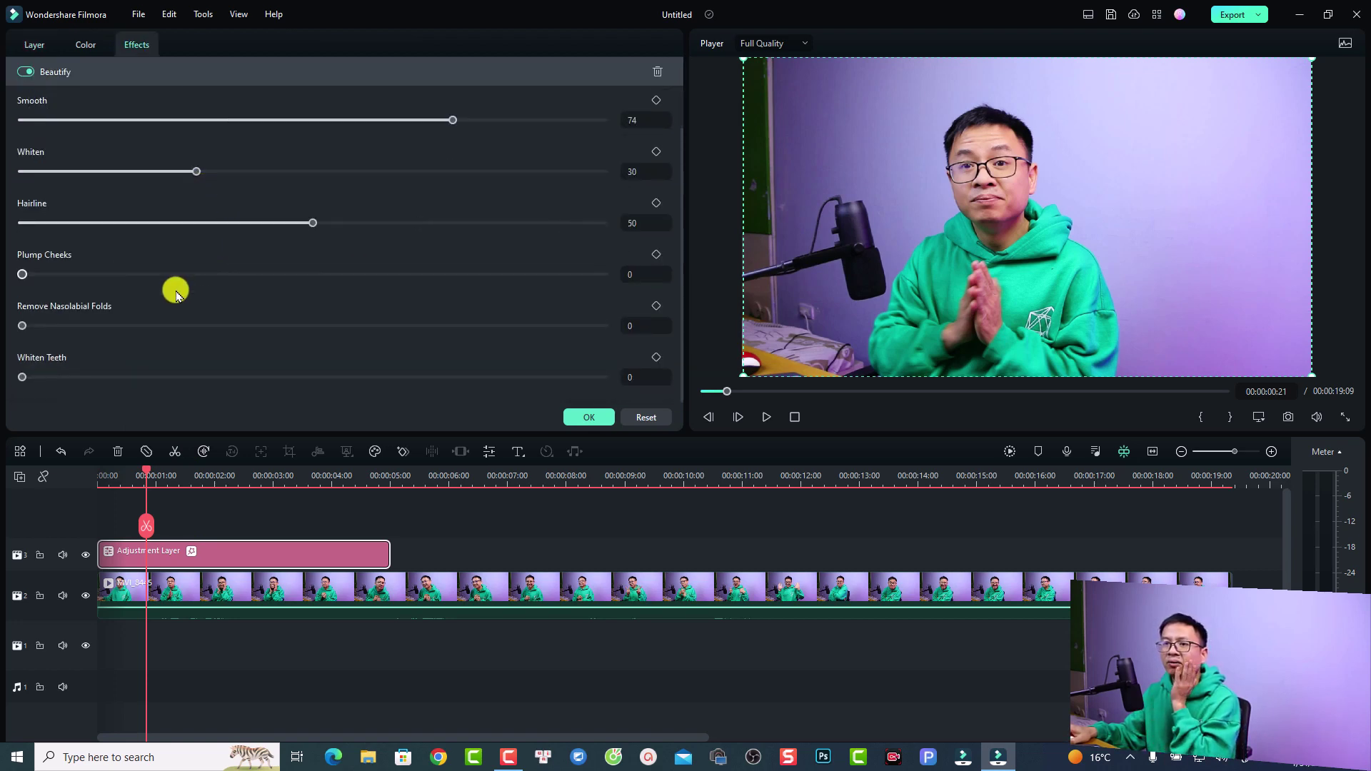
{"action": "scroll", "coordinate": [160, 333], "scroll_direction": "up", "scroll_amount": 2}
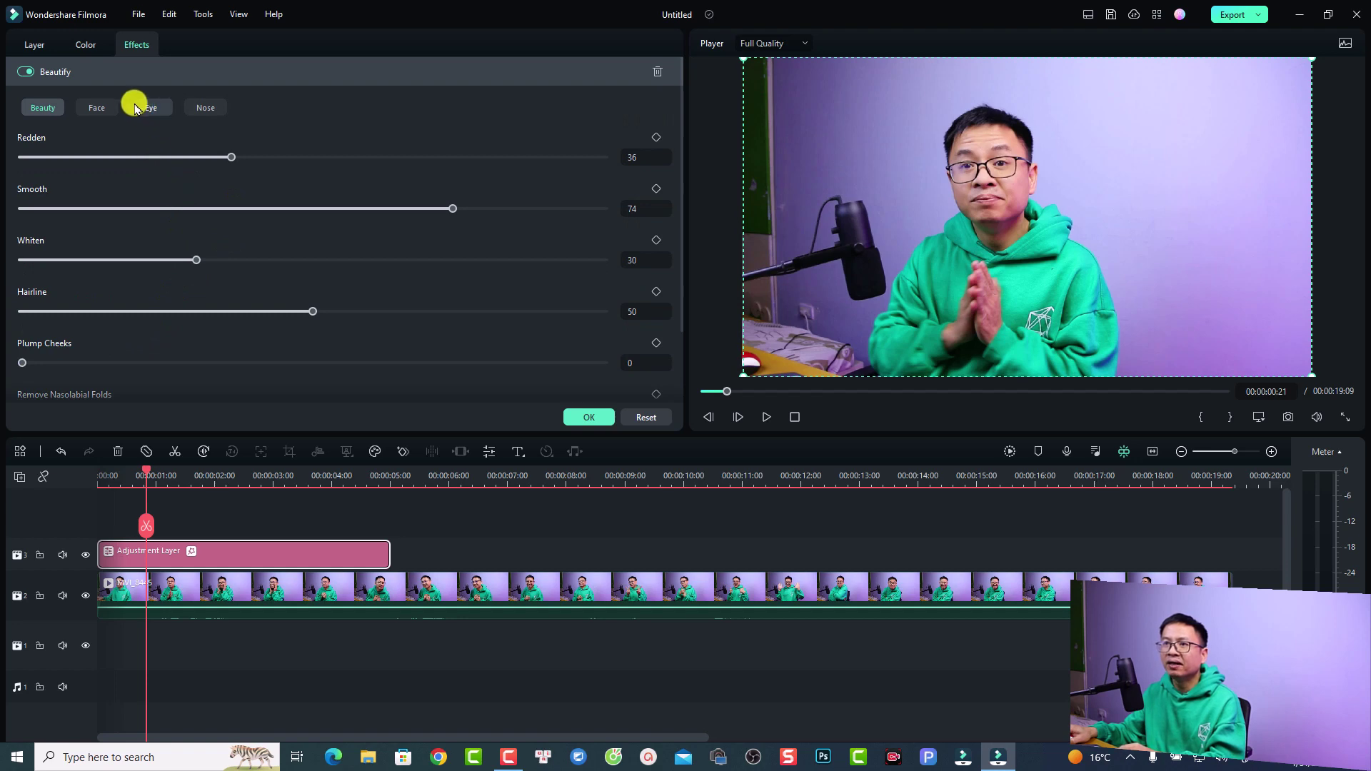
{"action": "left_click", "coordinate": [206, 108]}
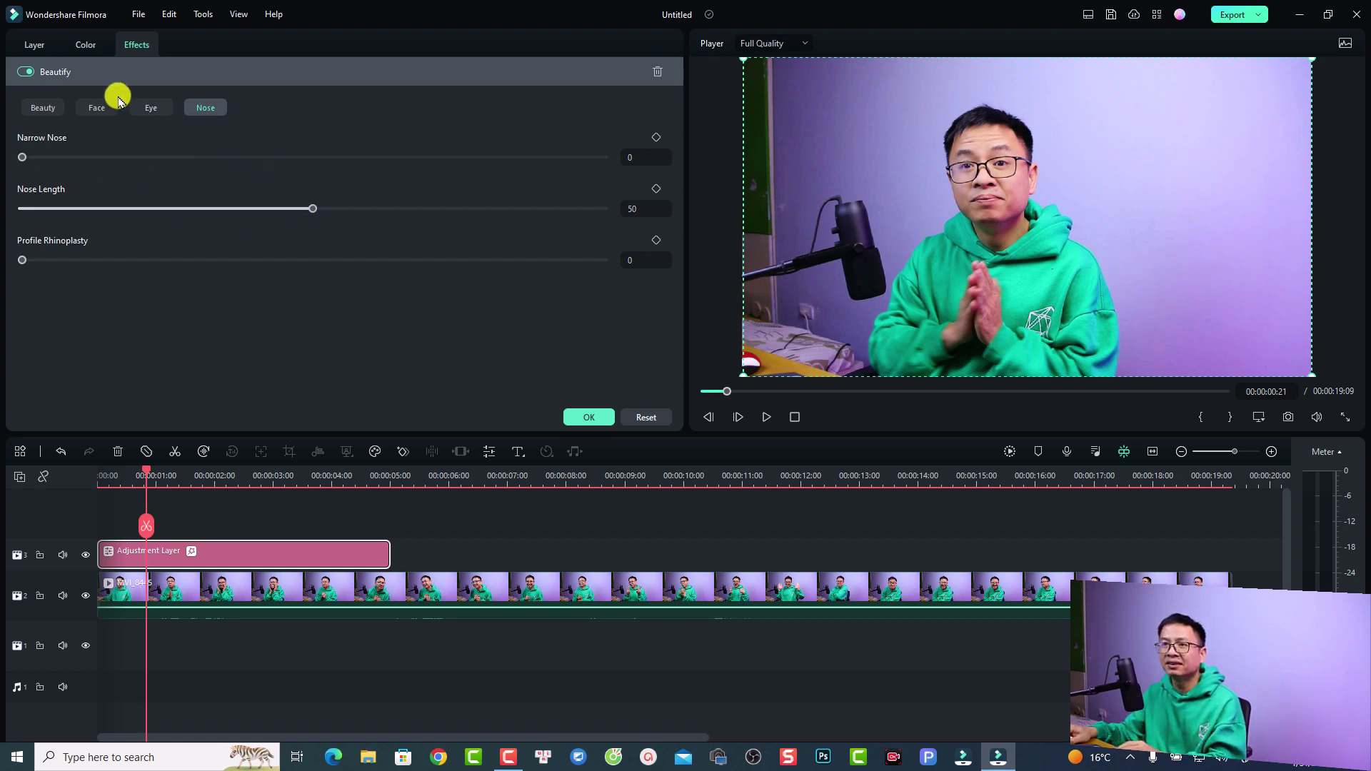
{"action": "left_click", "coordinate": [41, 108]}
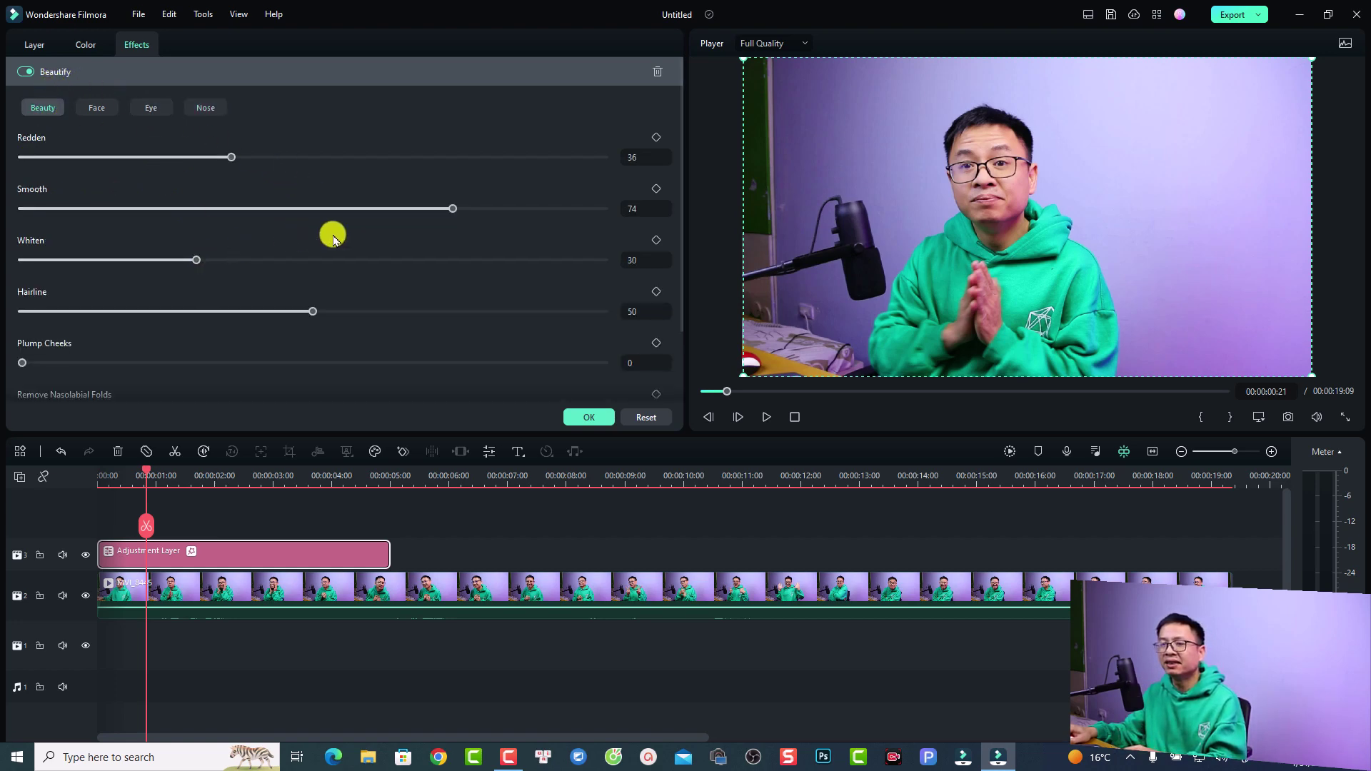
{"action": "left_click_drag", "start_coordinate": [453, 208], "coordinate": [247, 210]}
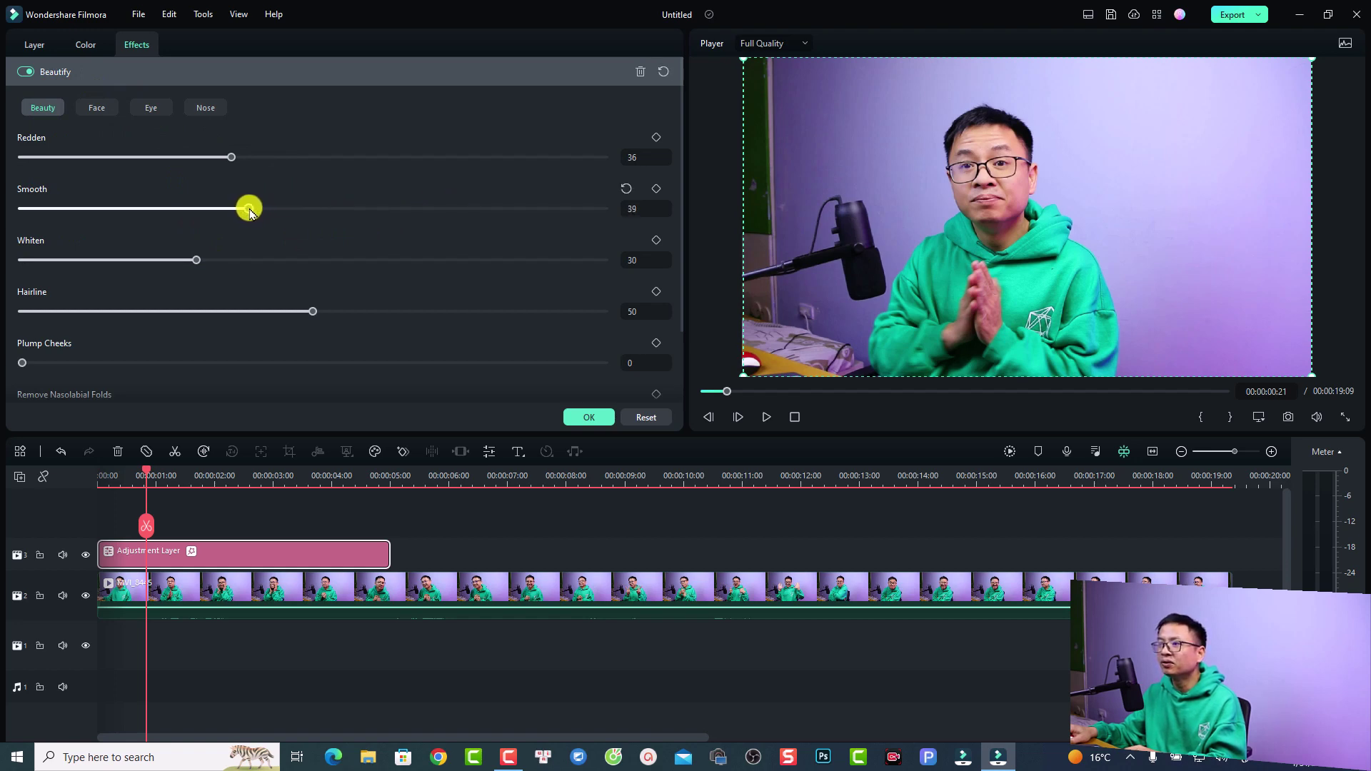
{"action": "scroll", "coordinate": [271, 264], "scroll_direction": "down", "scroll_amount": 2}
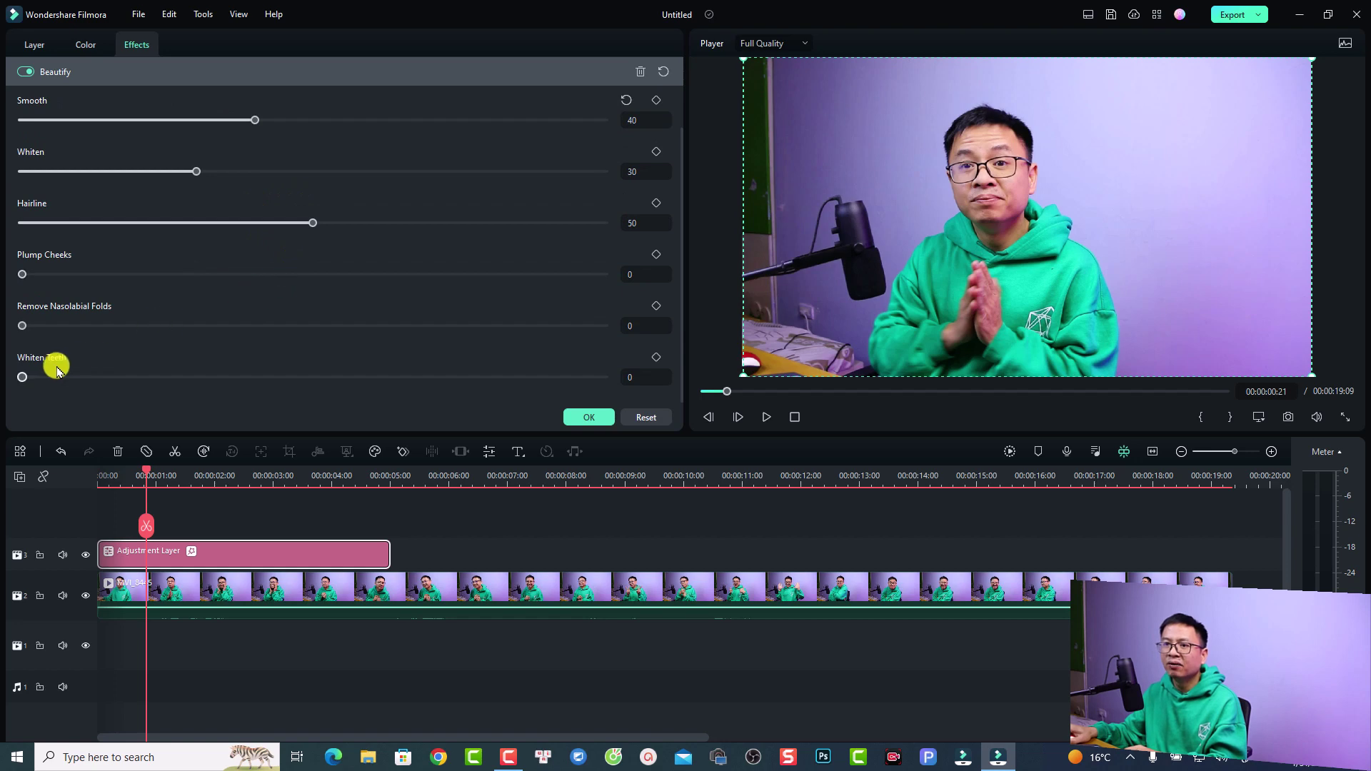
{"action": "left_click_drag", "start_coordinate": [22, 377], "coordinate": [318, 374]}
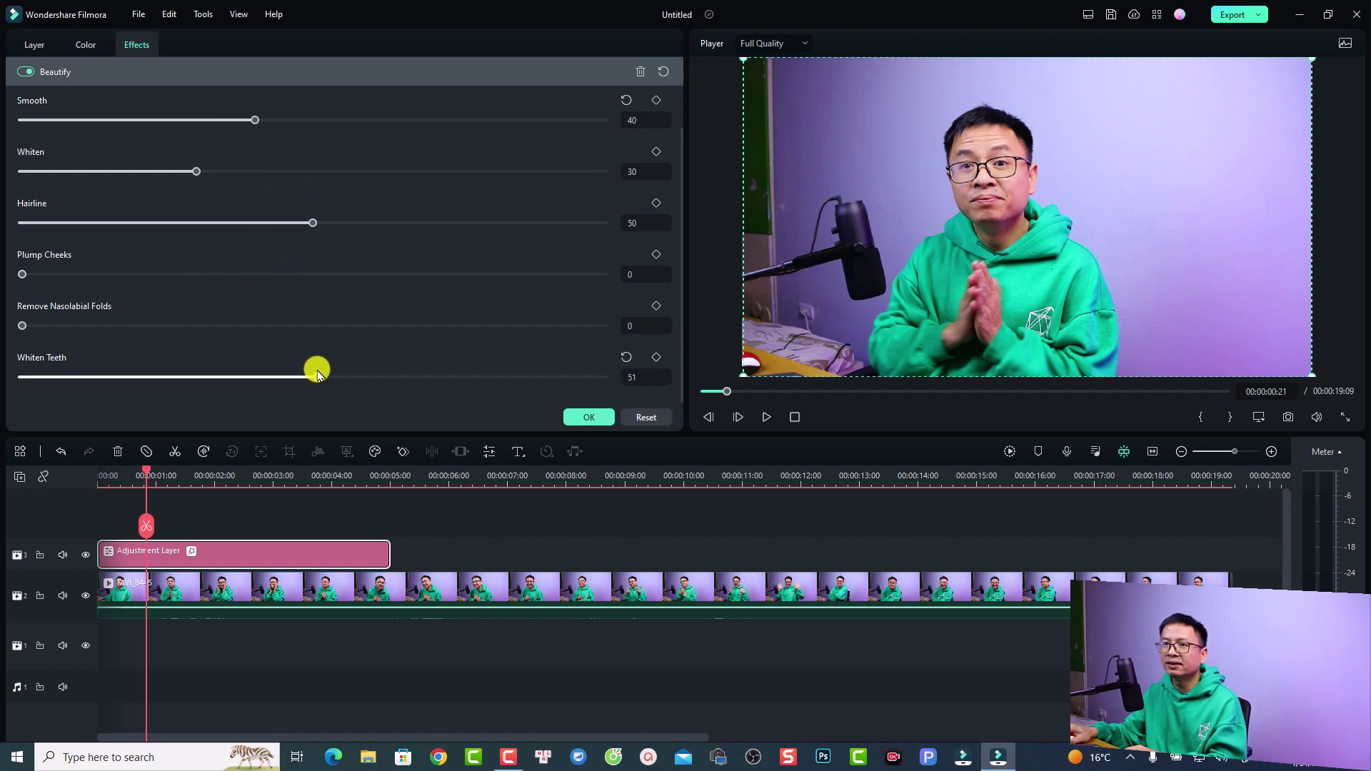
{"action": "left_click", "coordinate": [588, 418]}
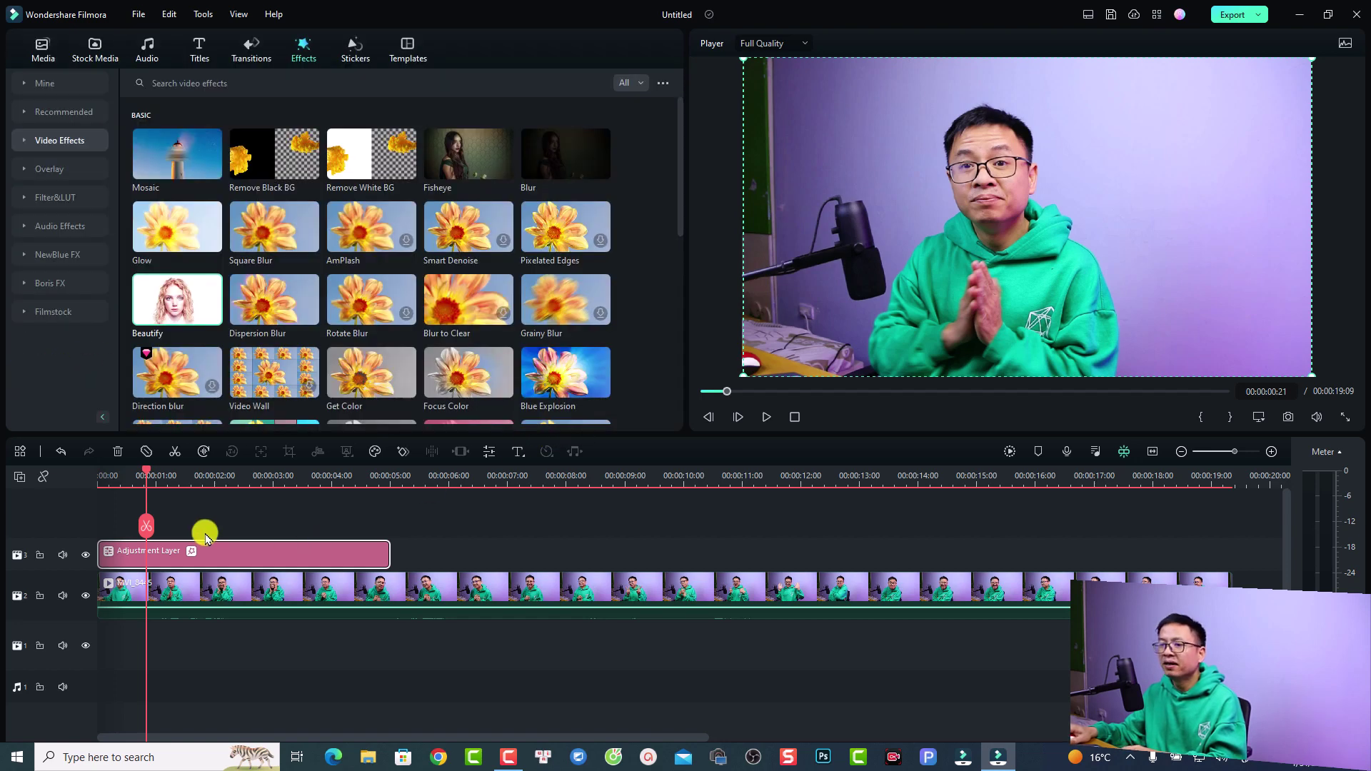
Step: Play the video full screen from near the start, pause it at about 7 seconds, and return to the editor
{"action": "left_click_drag", "start_coordinate": [132, 484], "coordinate": [107, 478]}
{"action": "key", "text": "space"}
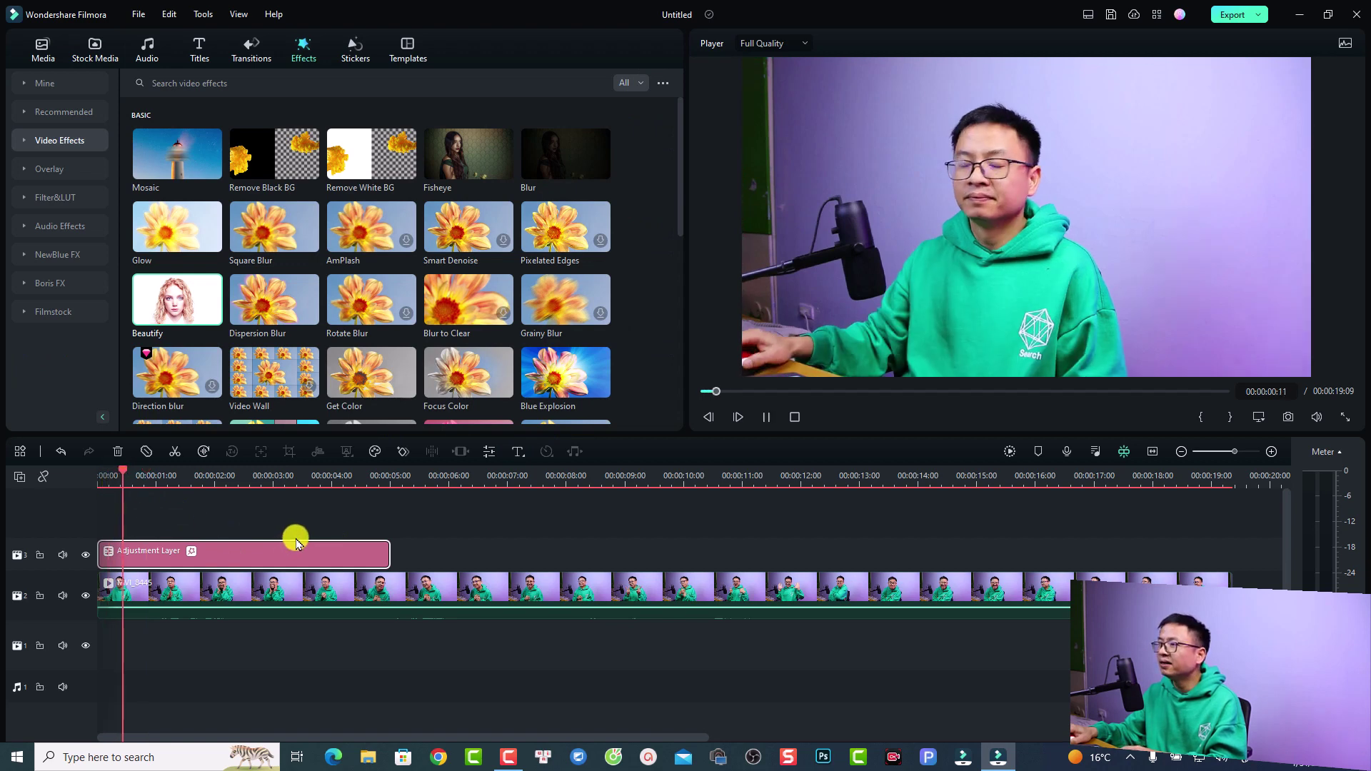
{"action": "left_click", "coordinate": [1345, 417]}
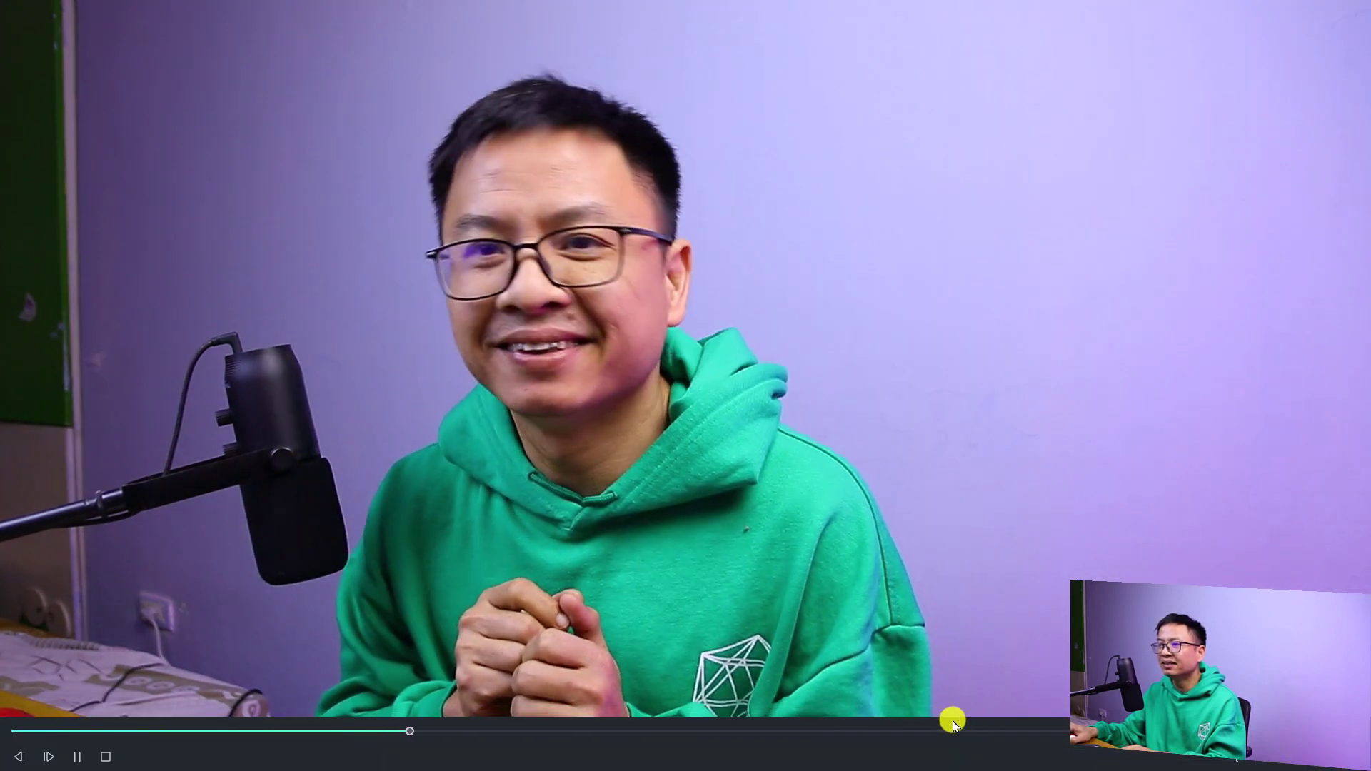
{"action": "left_click", "coordinate": [632, 384]}
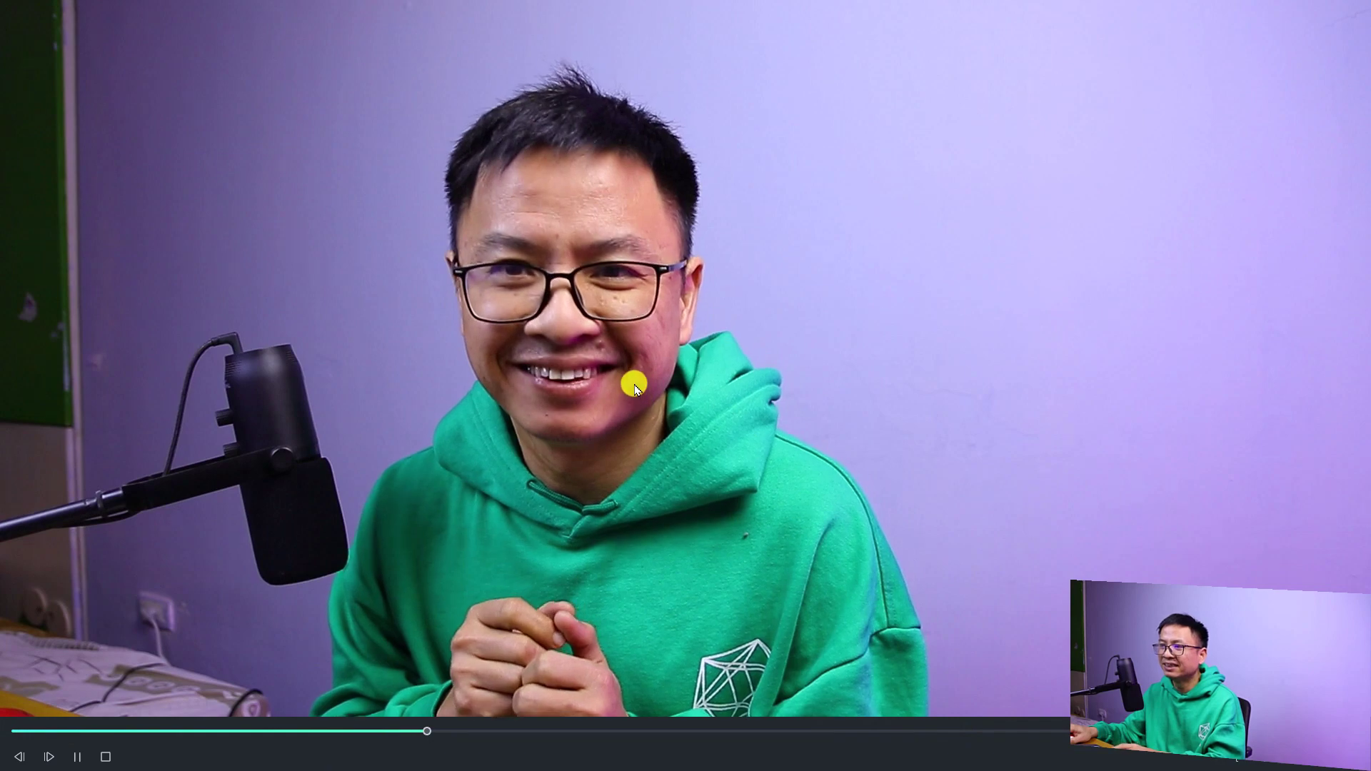
{"action": "left_click", "coordinate": [635, 386]}
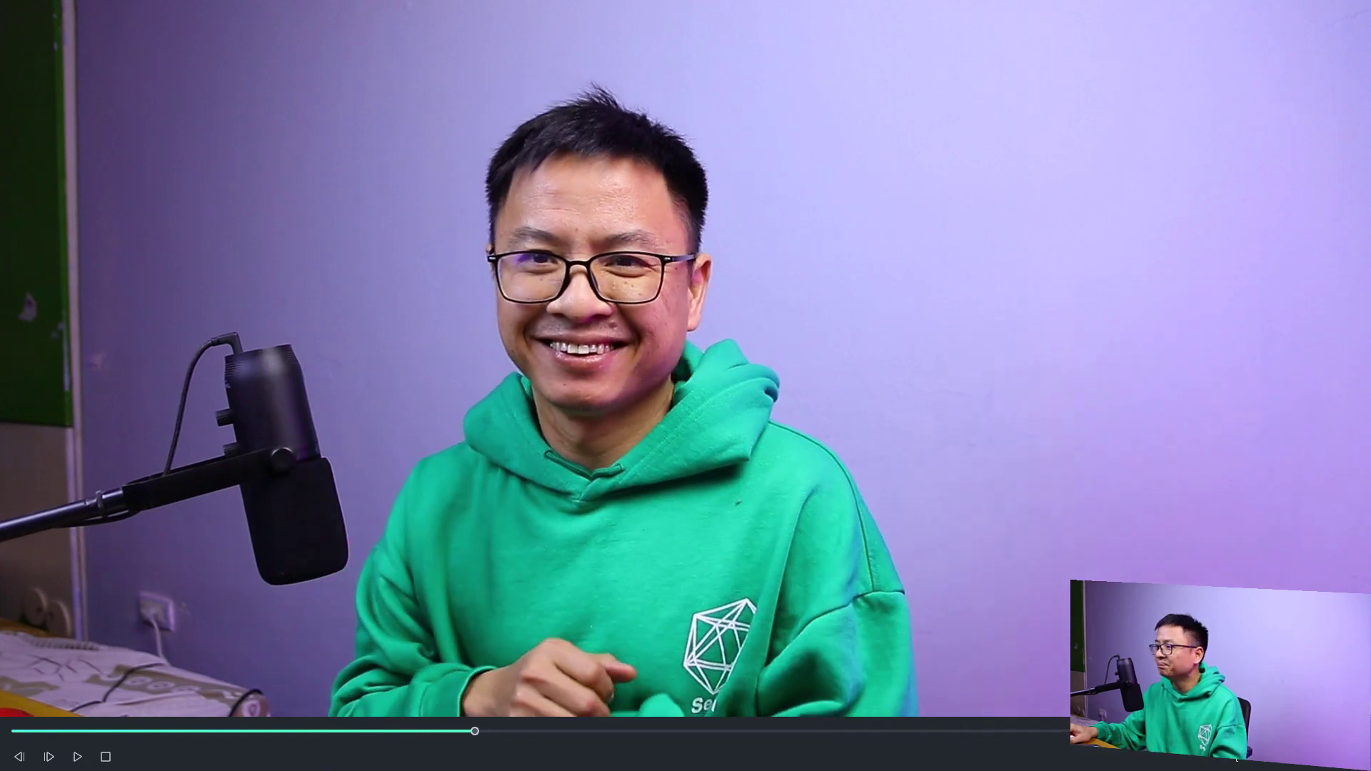
{"action": "key", "text": "Escape"}
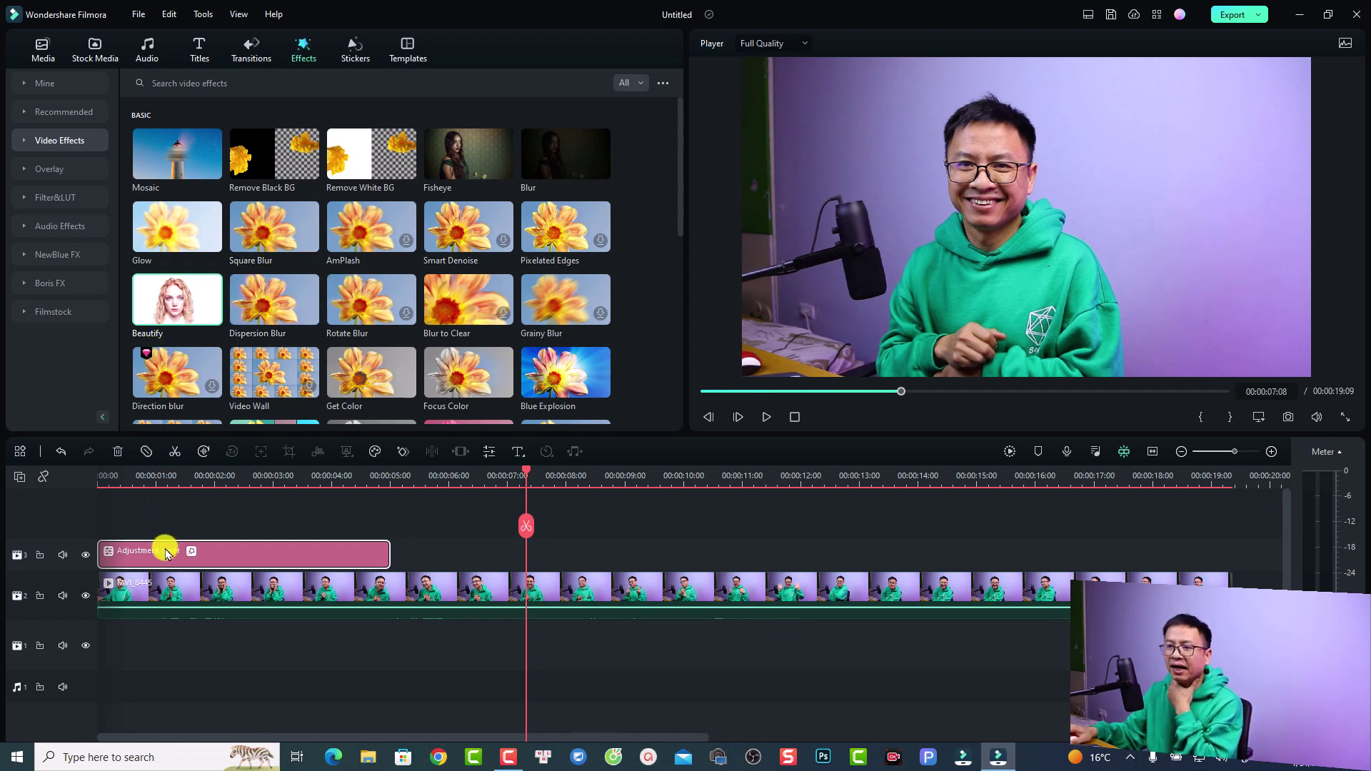
Step: Move the adjustment layer to start at about 6.5 seconds and extend its end to about 18 seconds
{"action": "left_click_drag", "start_coordinate": [156, 559], "coordinate": [490, 556]}
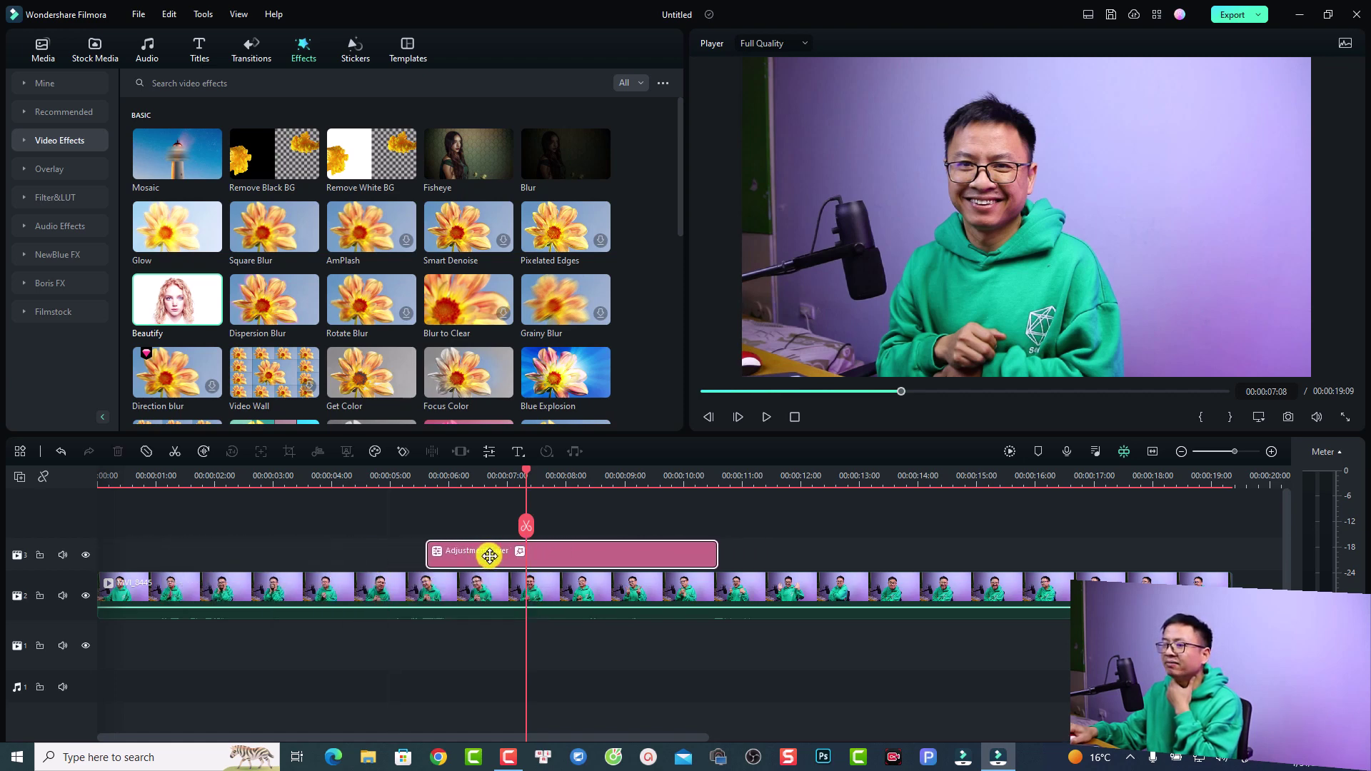
{"action": "left_click", "coordinate": [993, 284]}
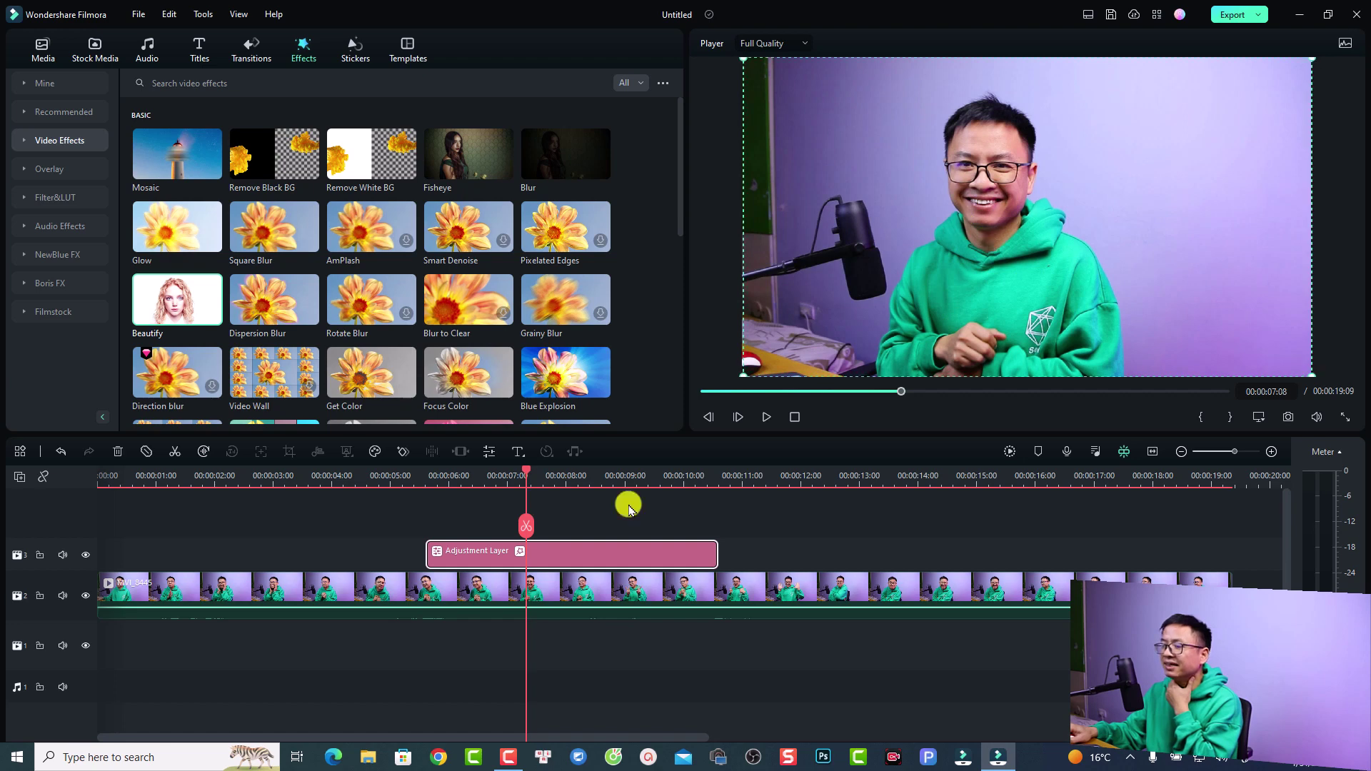
{"action": "left_click_drag", "start_coordinate": [598, 556], "coordinate": [652, 555]}
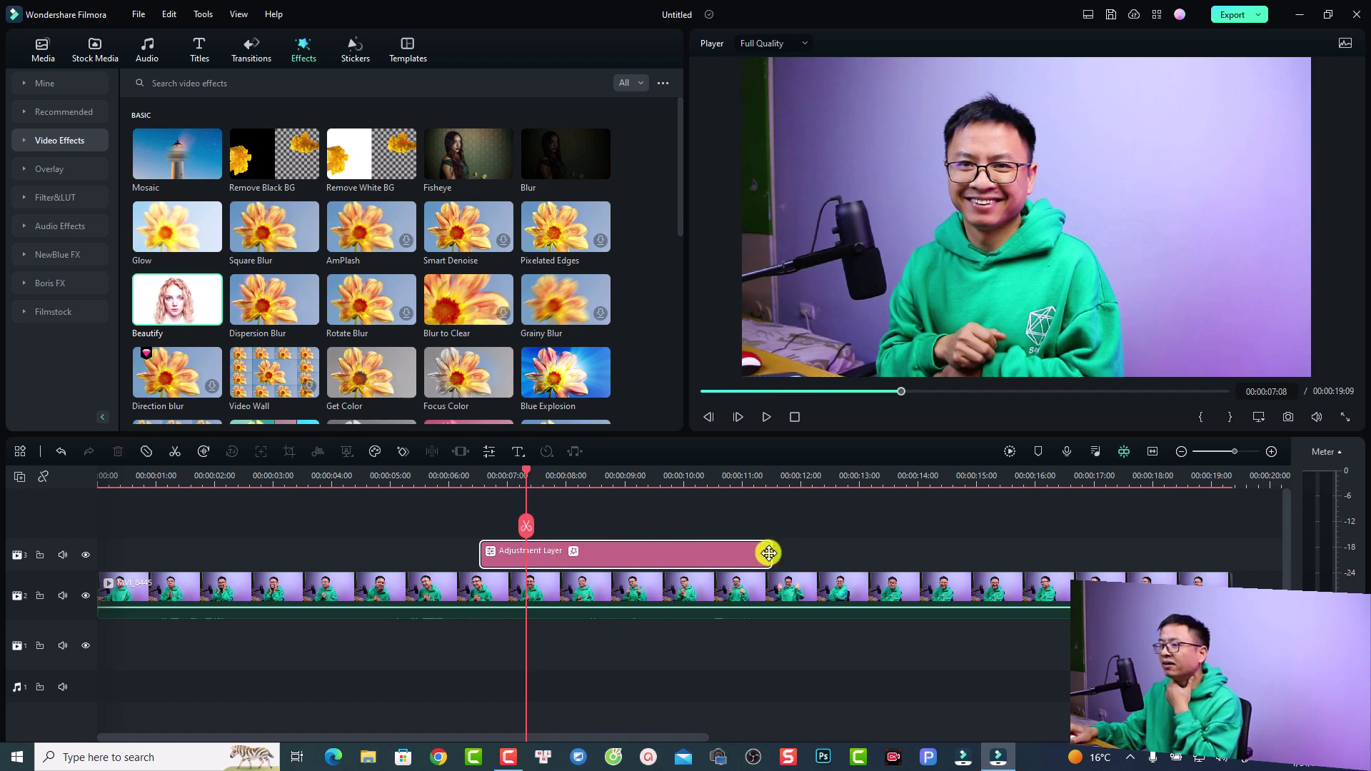
{"action": "left_click_drag", "start_coordinate": [770, 556], "coordinate": [1157, 555]}
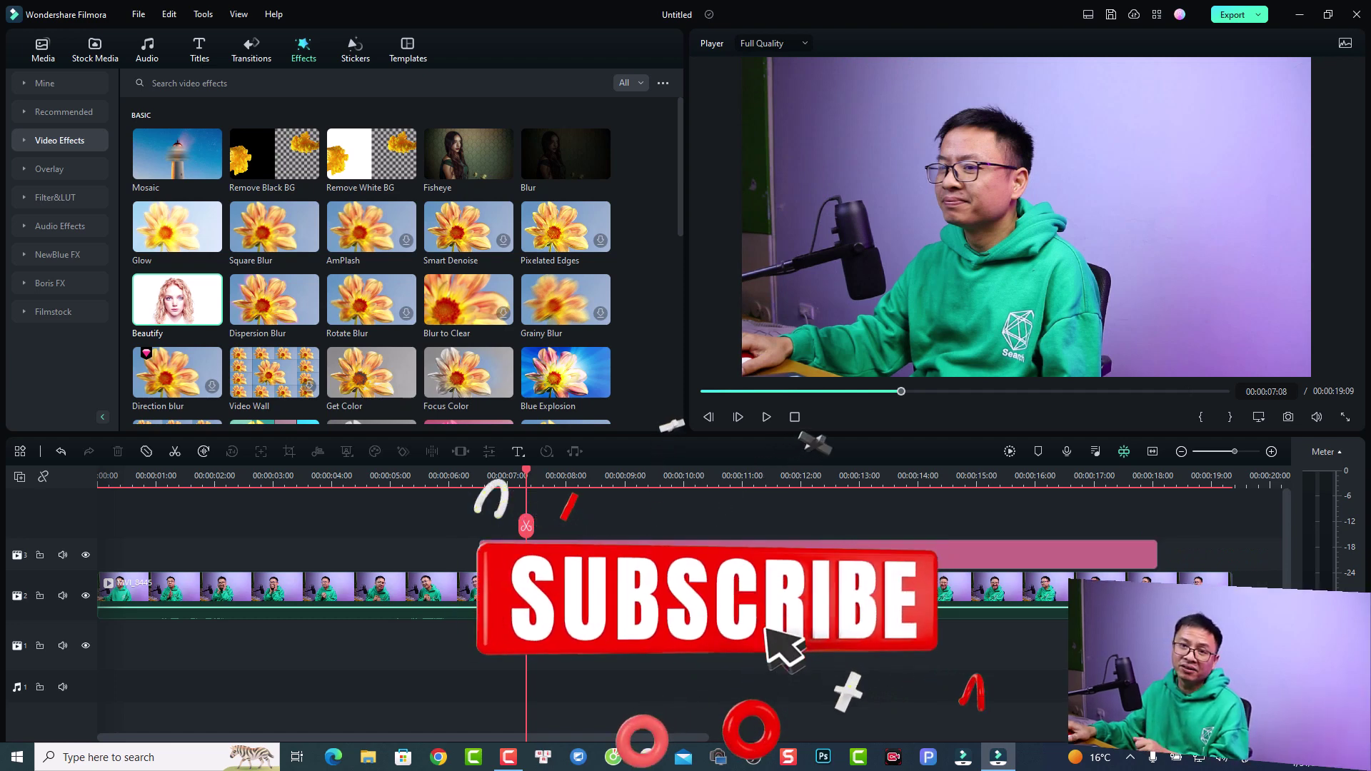
{"action": "left_click", "coordinate": [591, 640]}
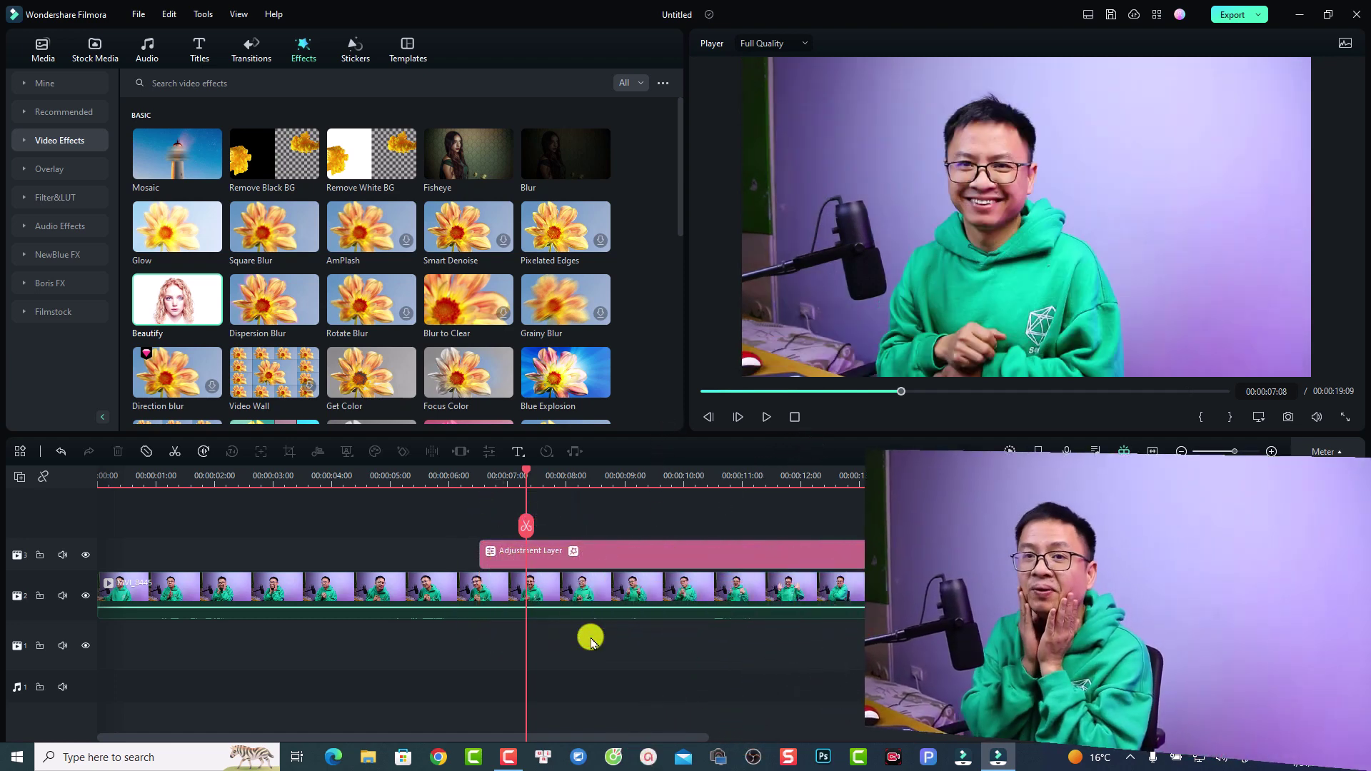